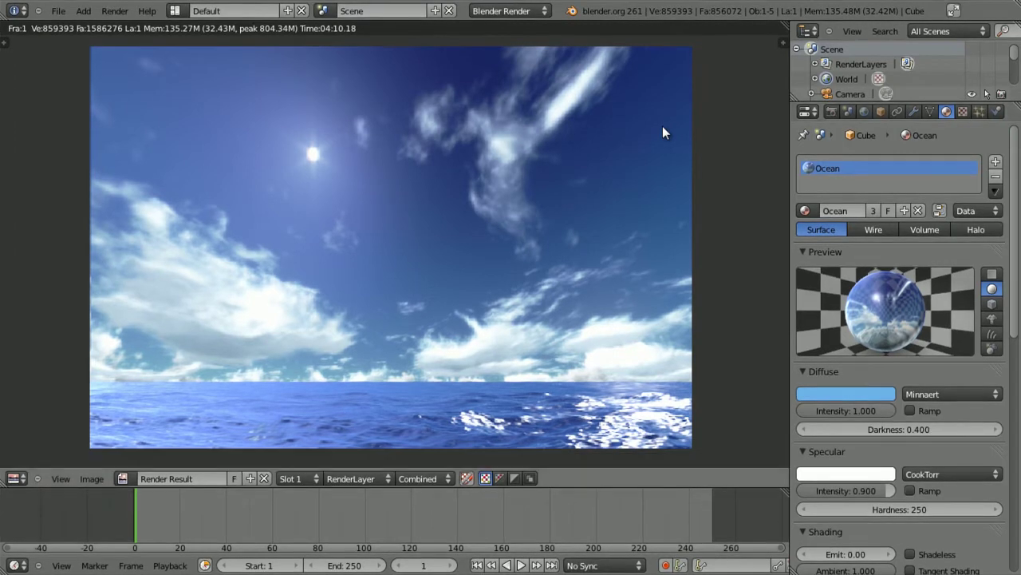
View the finished ocean render enlarged and return to the normal layout
key(ctrl+Up)
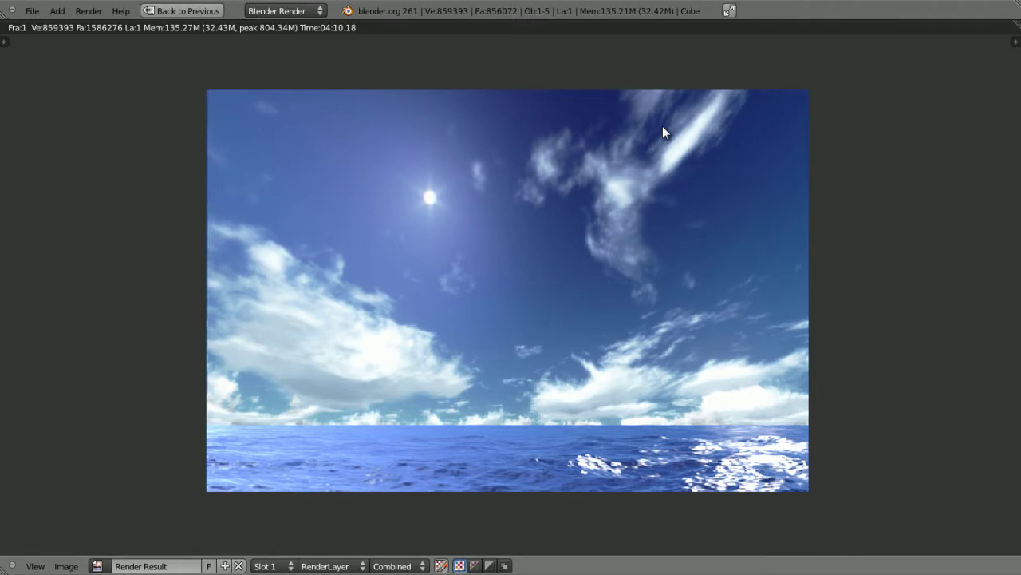
key(ctrl+Up)
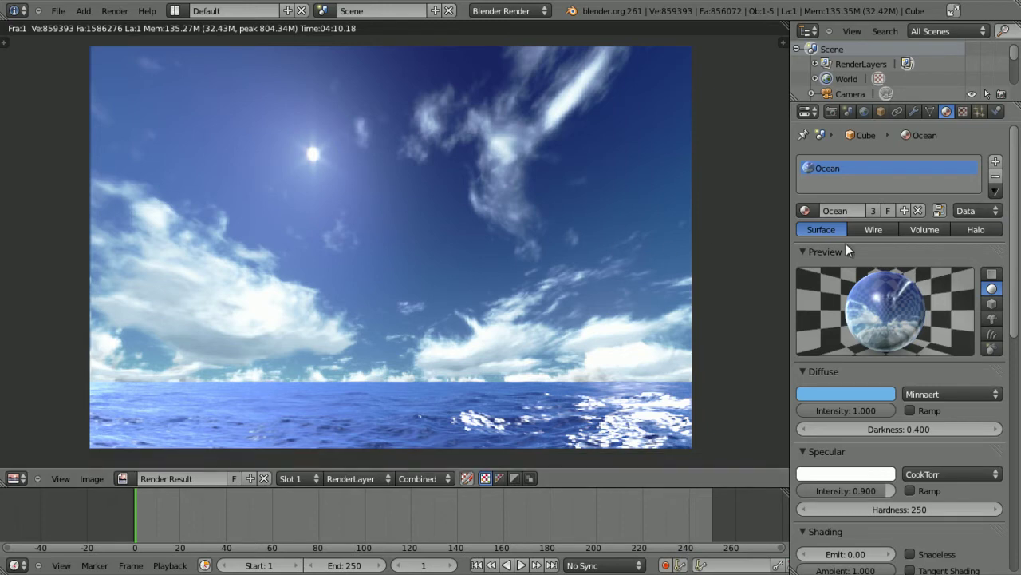
Show the 3D scene, remove the Ocean material slot from all three ocean meshes, and reselect the nearest mesh
click(12, 478)
click(31, 463)
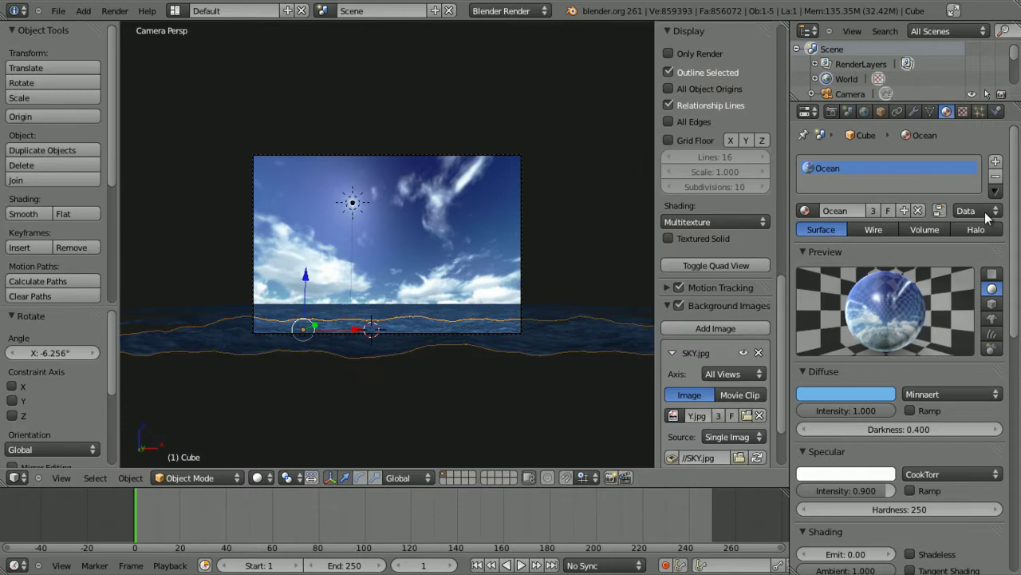
click(995, 176)
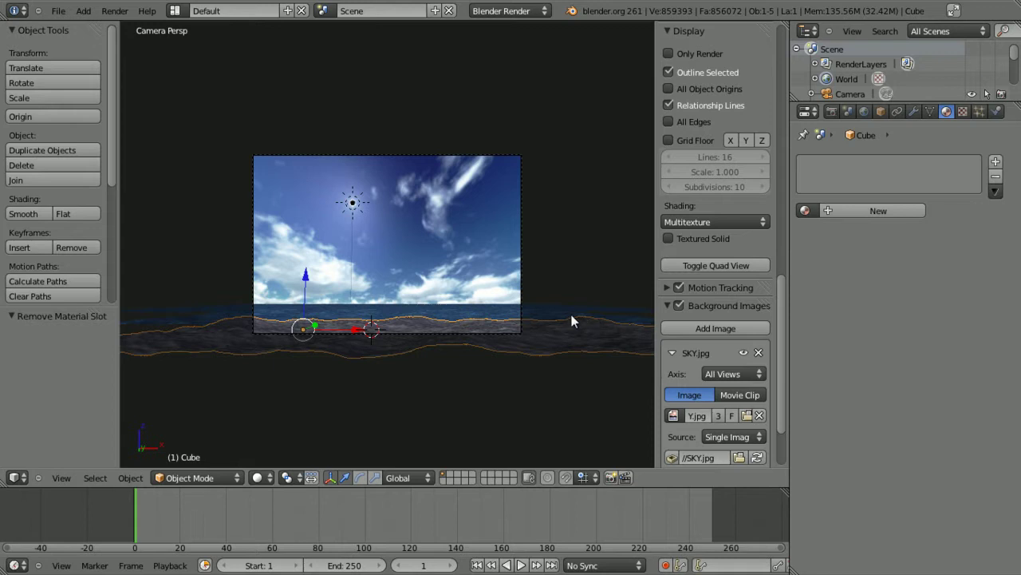
right_click(546, 322)
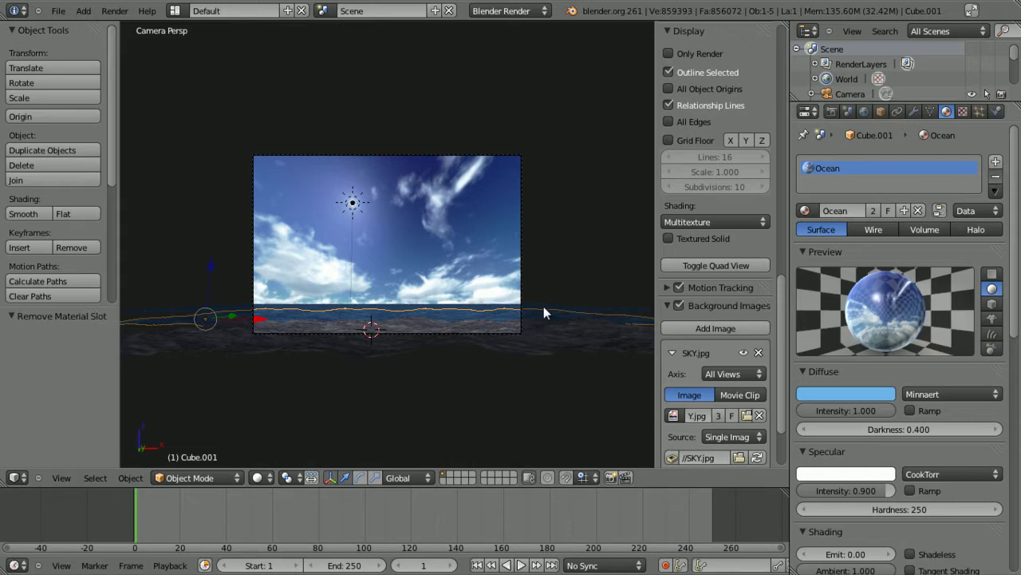
key(shift+r)
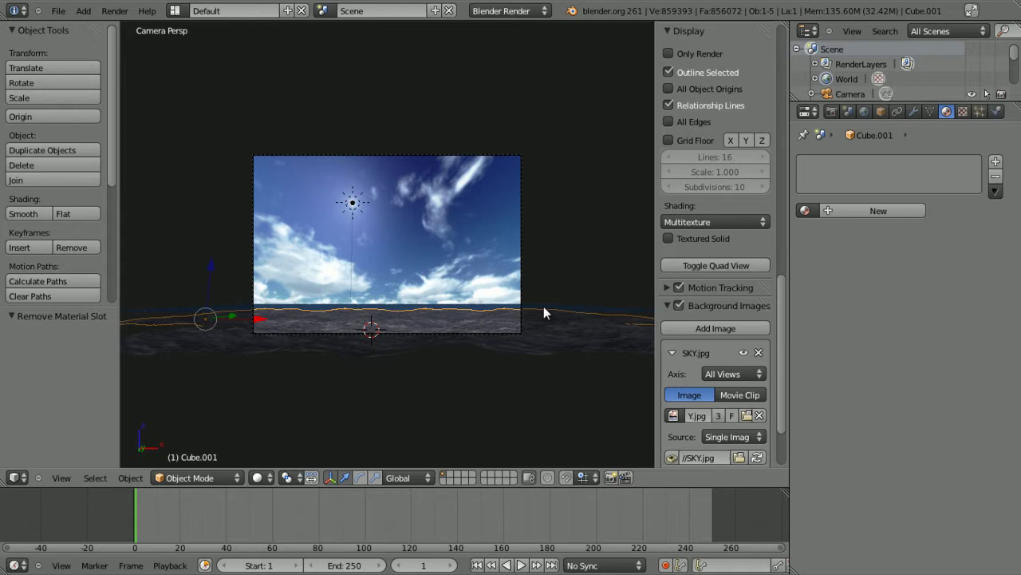
right_click(543, 306)
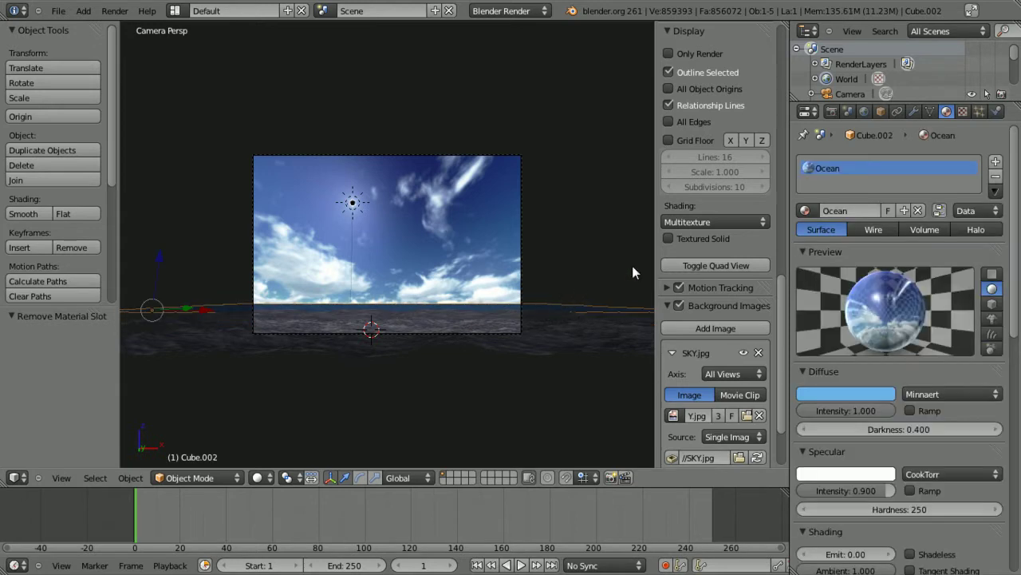
click(996, 177)
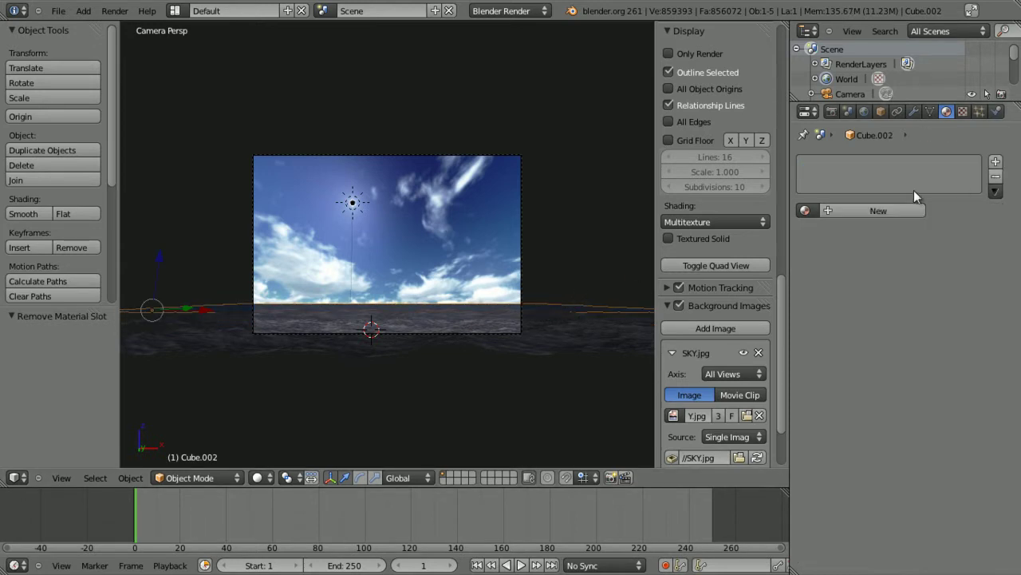
right_click(613, 344)
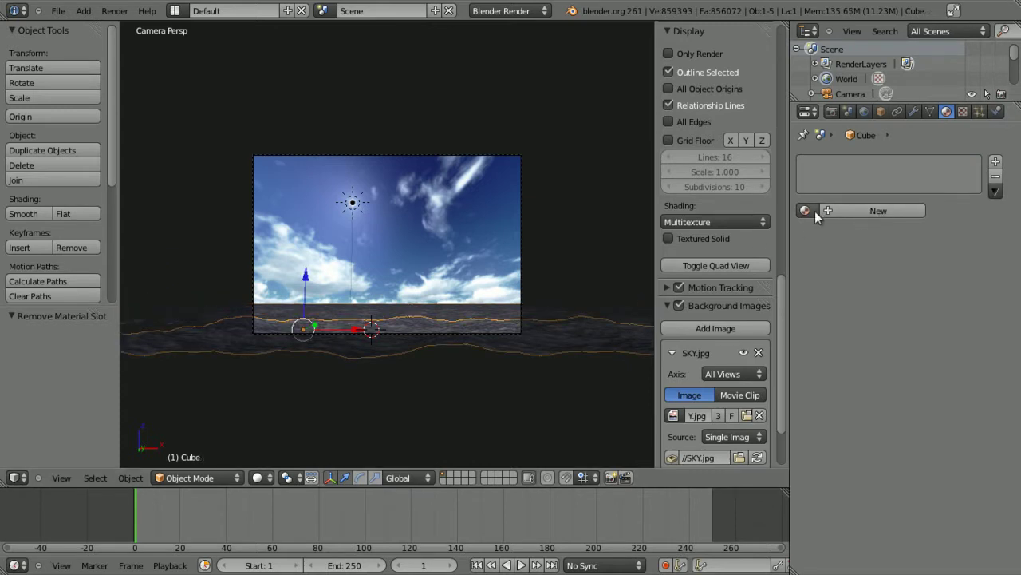
Examine the water surface, horizon and overall composition of the render result up close, and return to the 3D scene
click(18, 478)
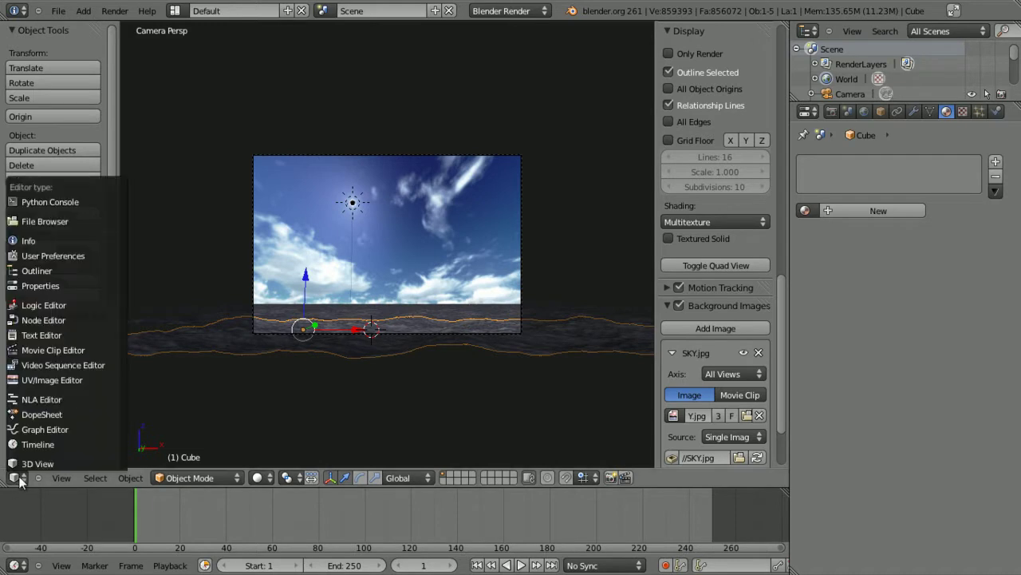
click(48, 380)
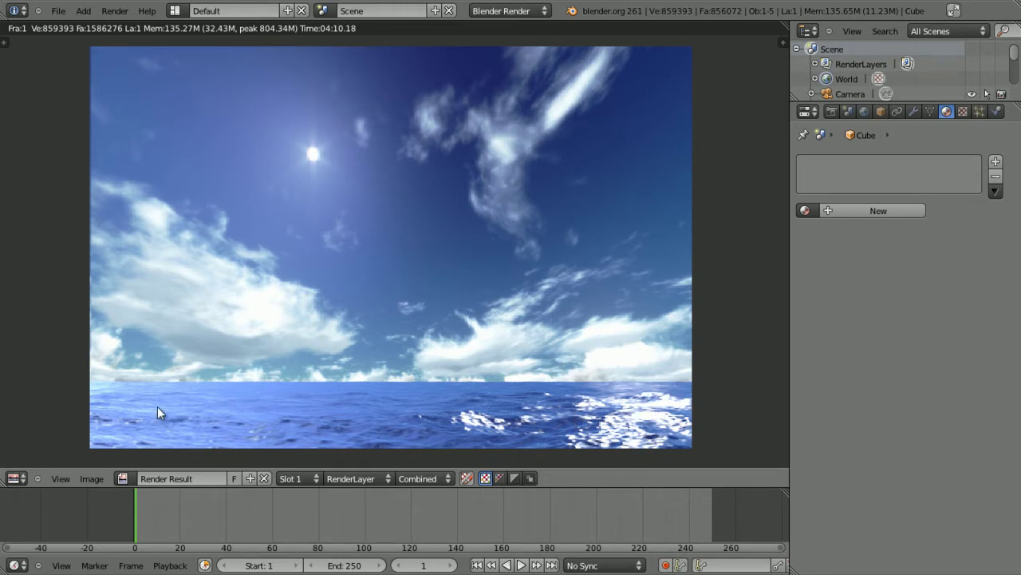
middle_drag(176, 420, 412, 335)
scroll(391, 392, up, 4)
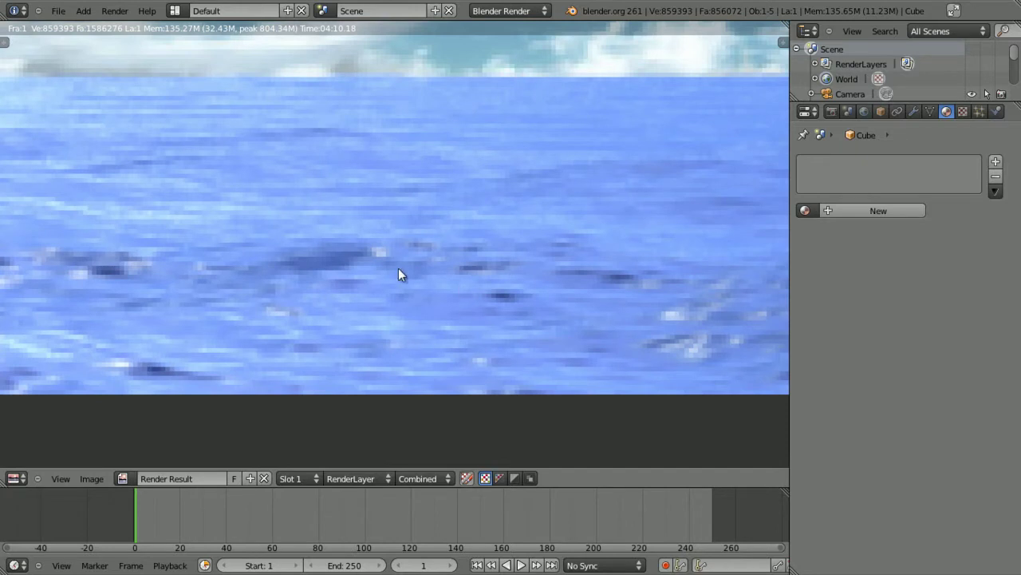
scroll(499, 162, down, 4)
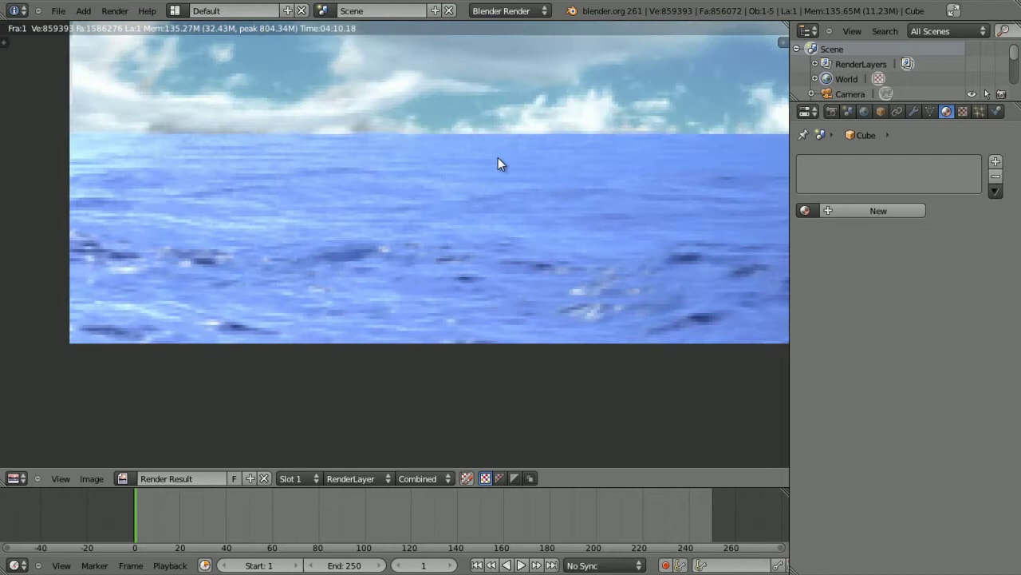
scroll(403, 303, down, 3)
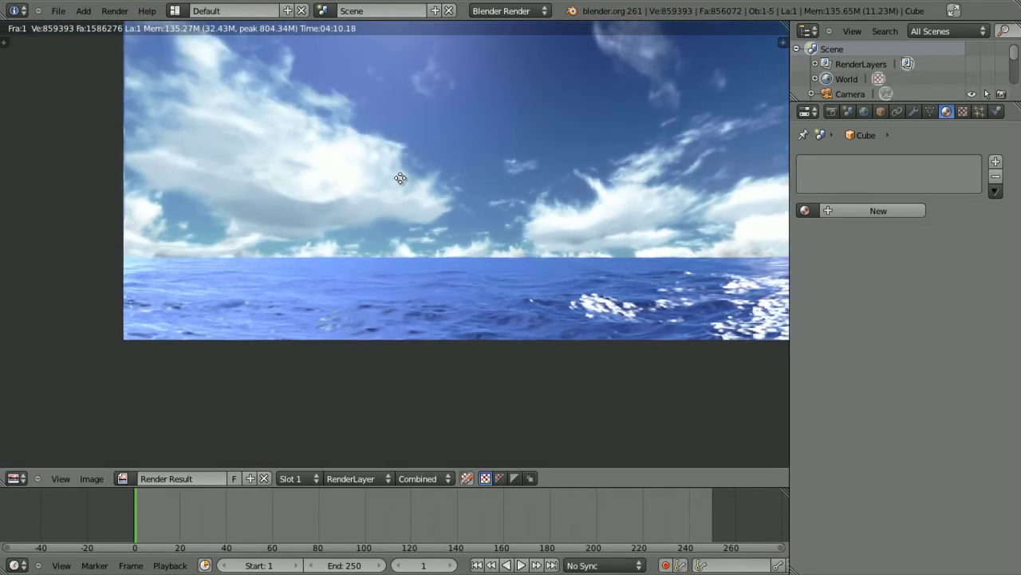
middle_drag(399, 178, 323, 297)
scroll(324, 299, up, 1)
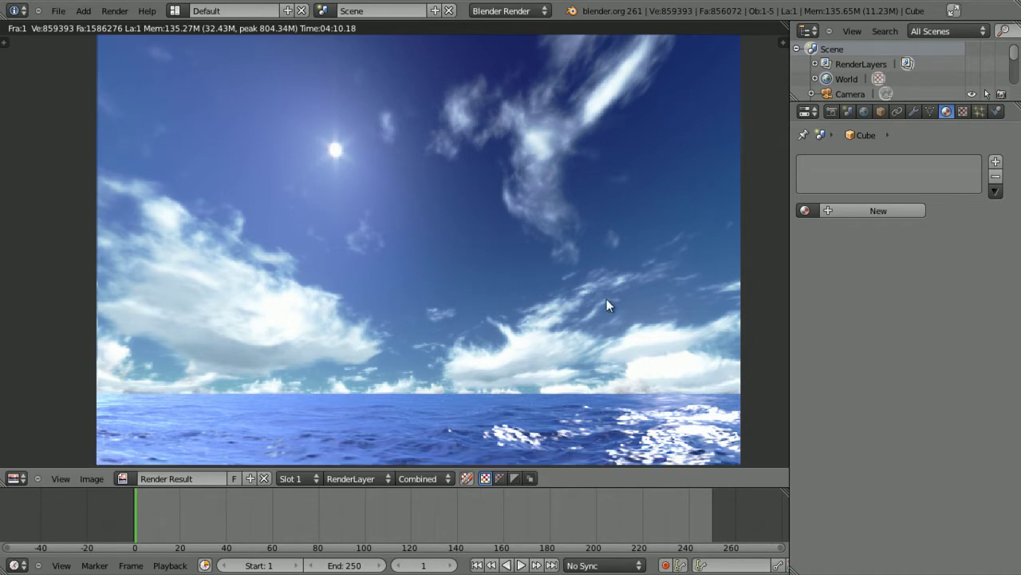
key(ctrl+Up)
key(ctrl+Up)
click(15, 478)
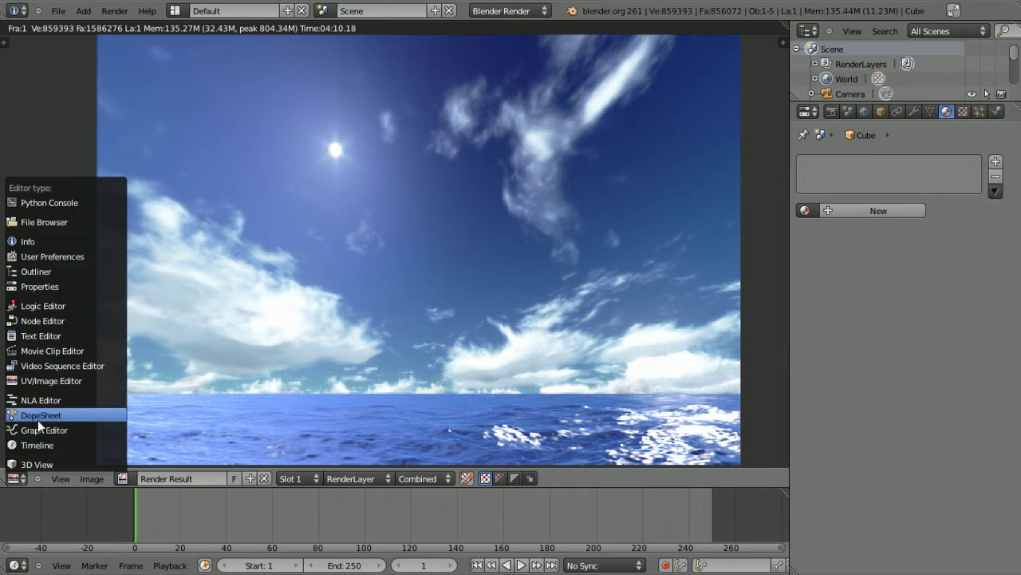
click(37, 463)
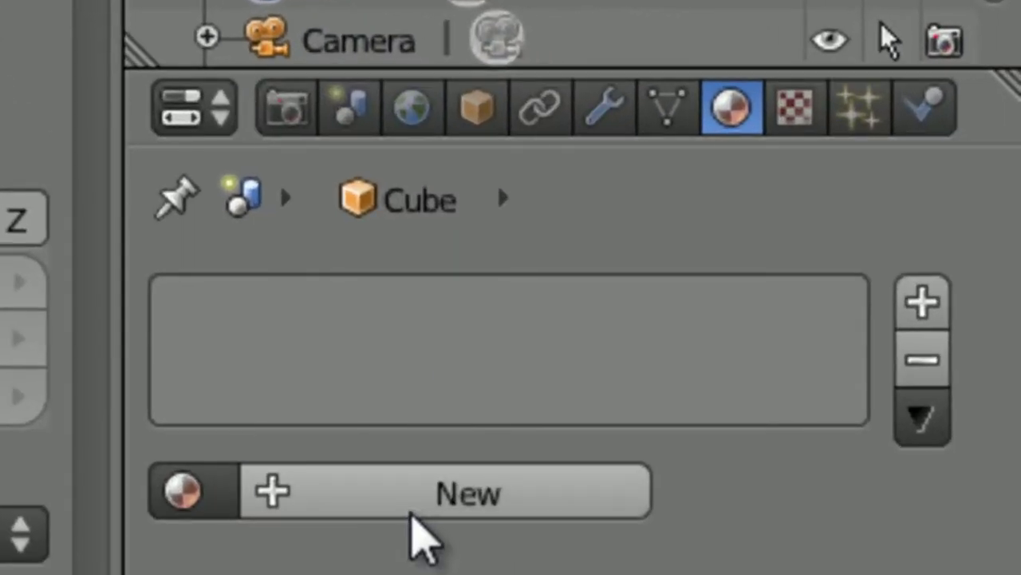
Create a material named Ocean on the nearest ocean mesh and give it a light blue diffuse colour
click(267, 498)
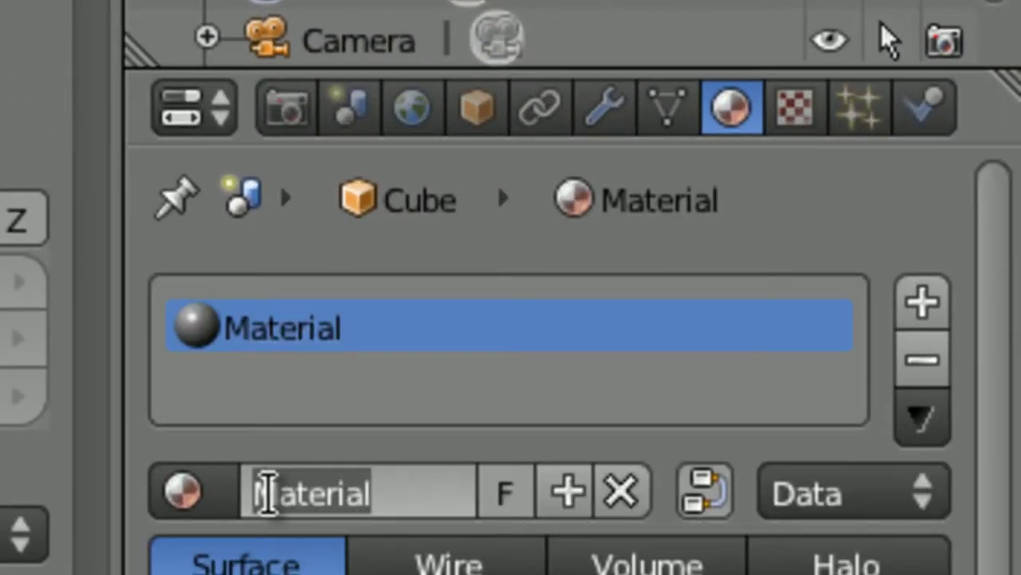
key(BackSpace)
text(Ocean)
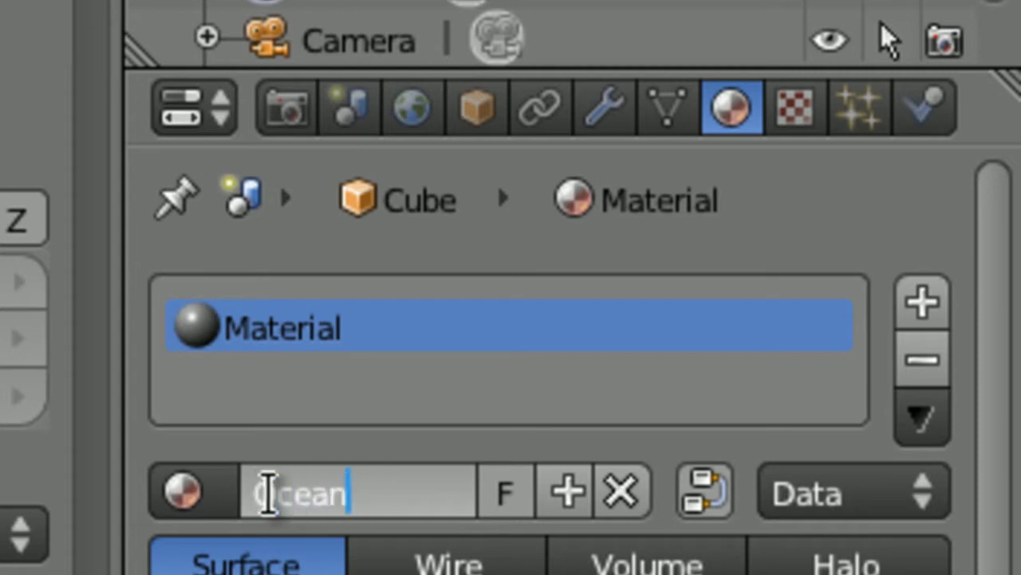
key(Return)
click(271, 498)
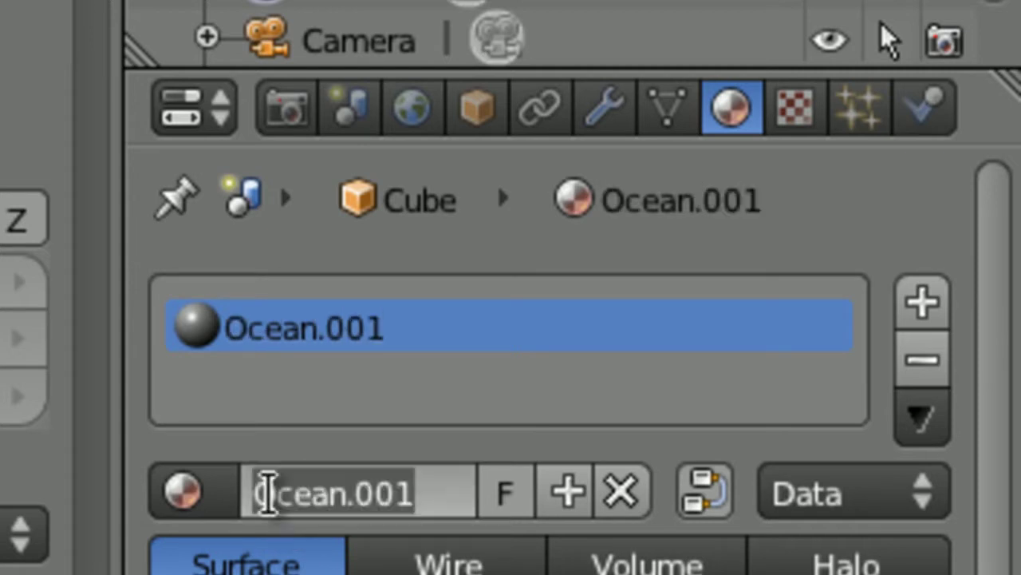
key(BackSpace)
text(Ocean)
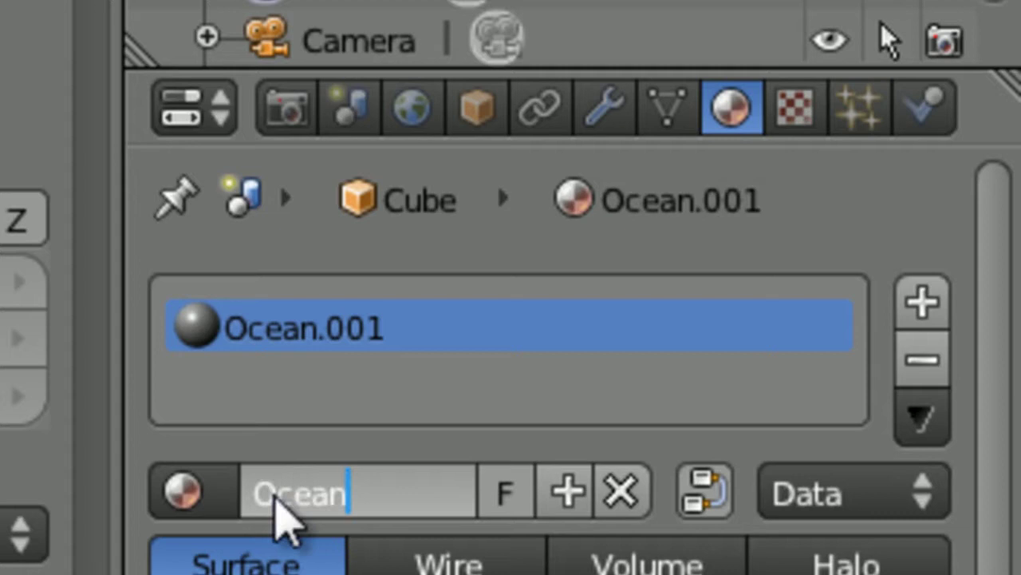
key(Return)
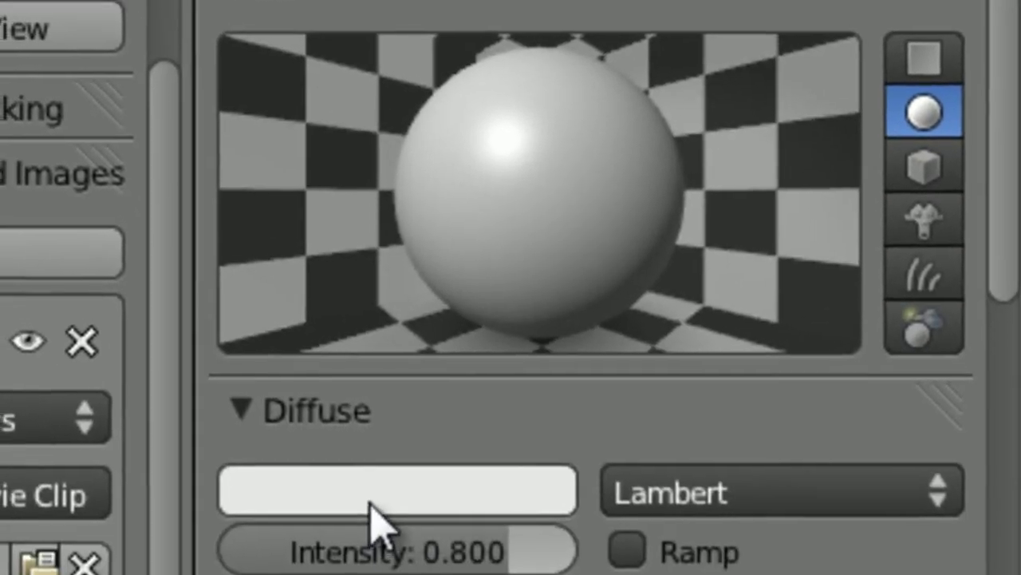
click(364, 490)
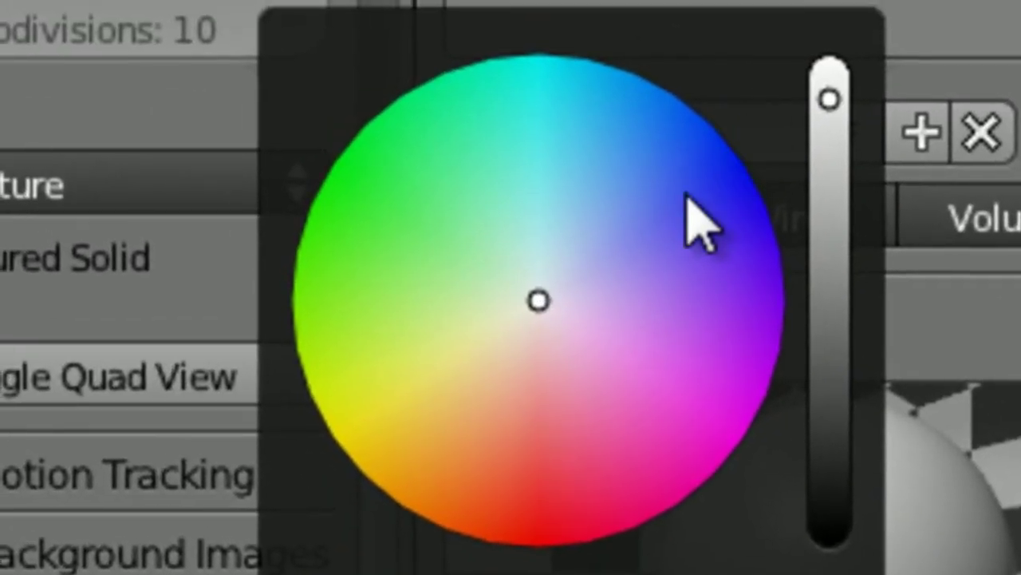
click(635, 122)
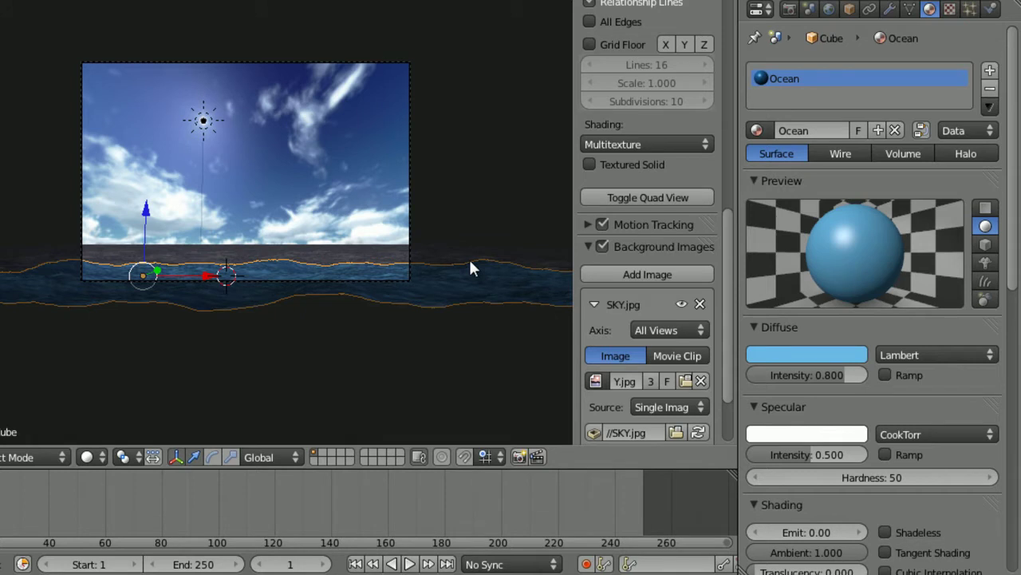
Assign the existing Ocean material to the middle and farthest ocean meshes
key(shift+d)
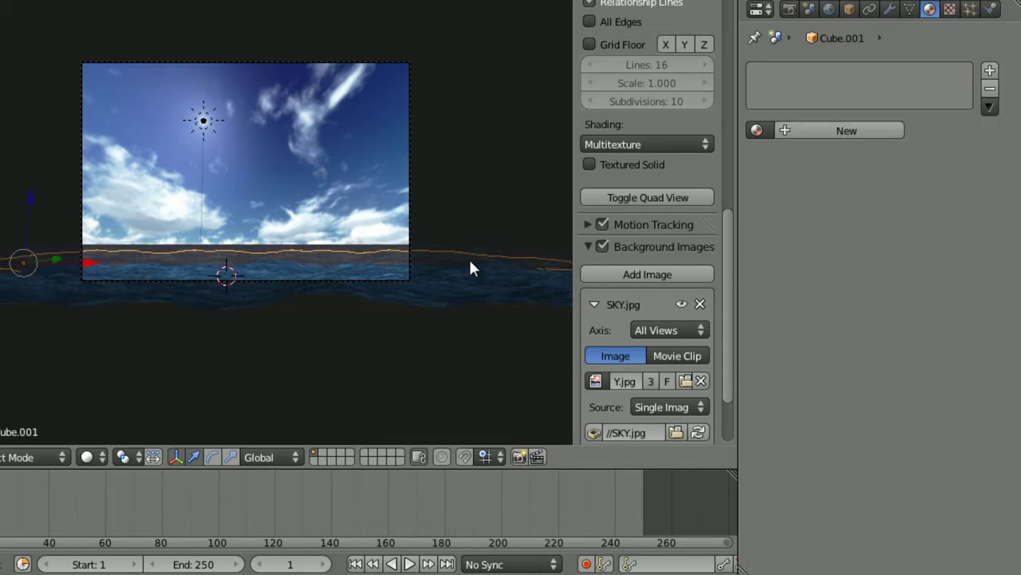
click(757, 130)
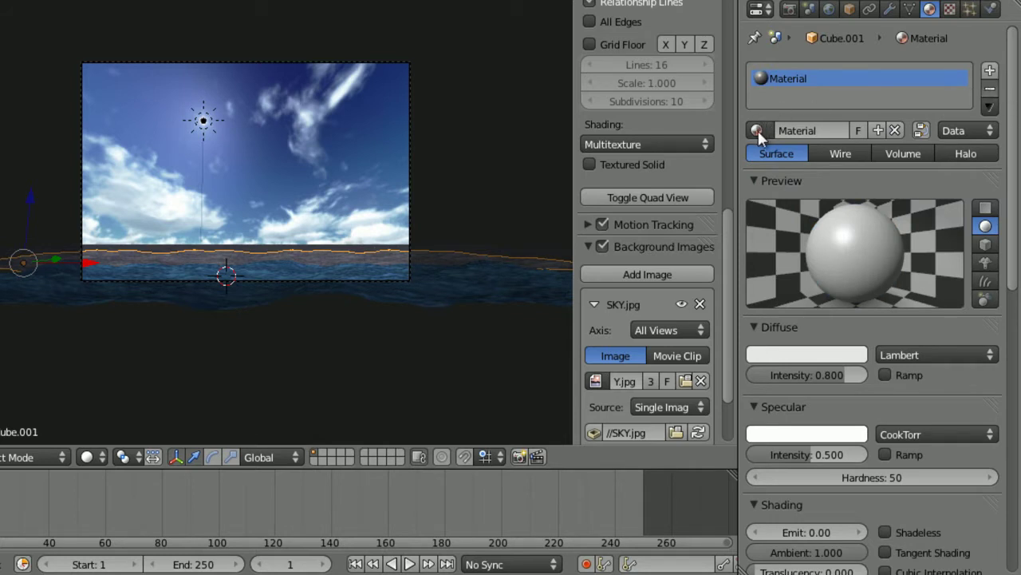
key(ctrl+z)
click(756, 131)
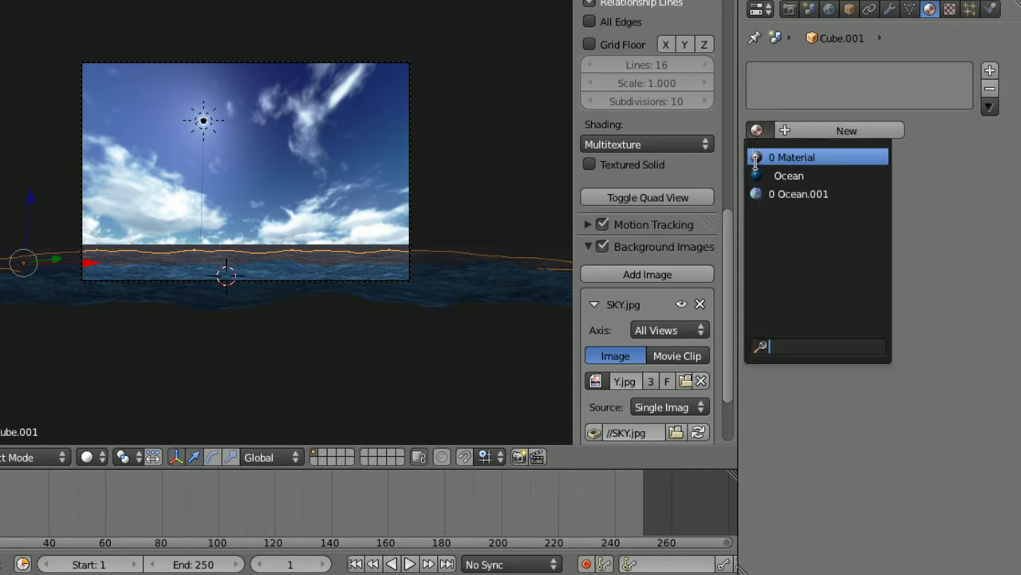
key(Return)
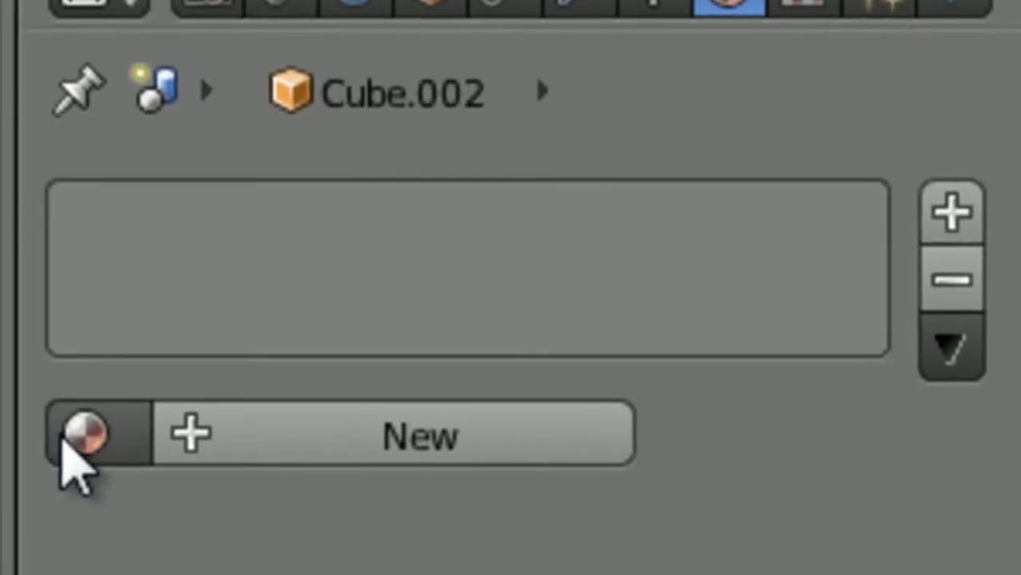
click(79, 462)
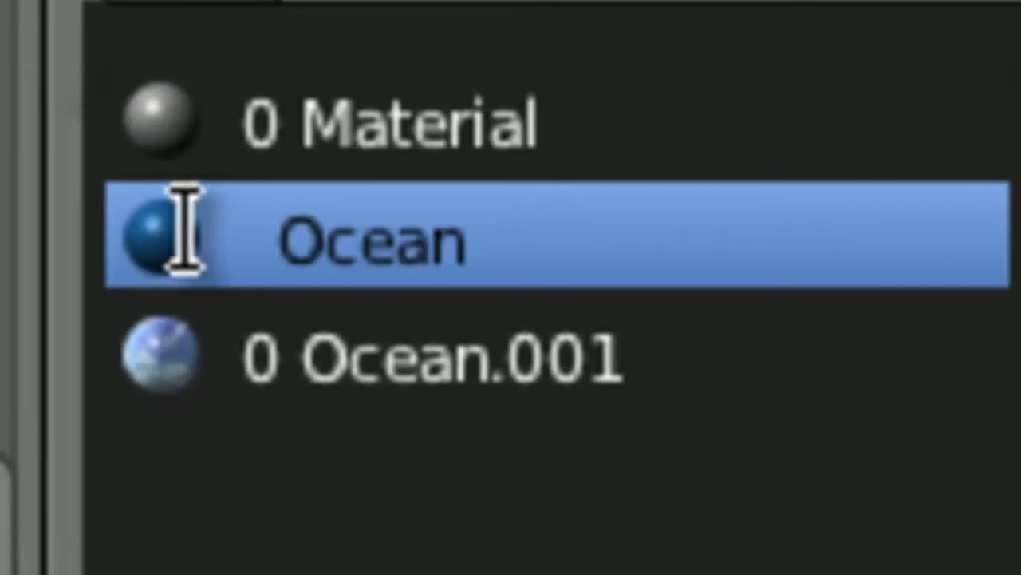
click(201, 245)
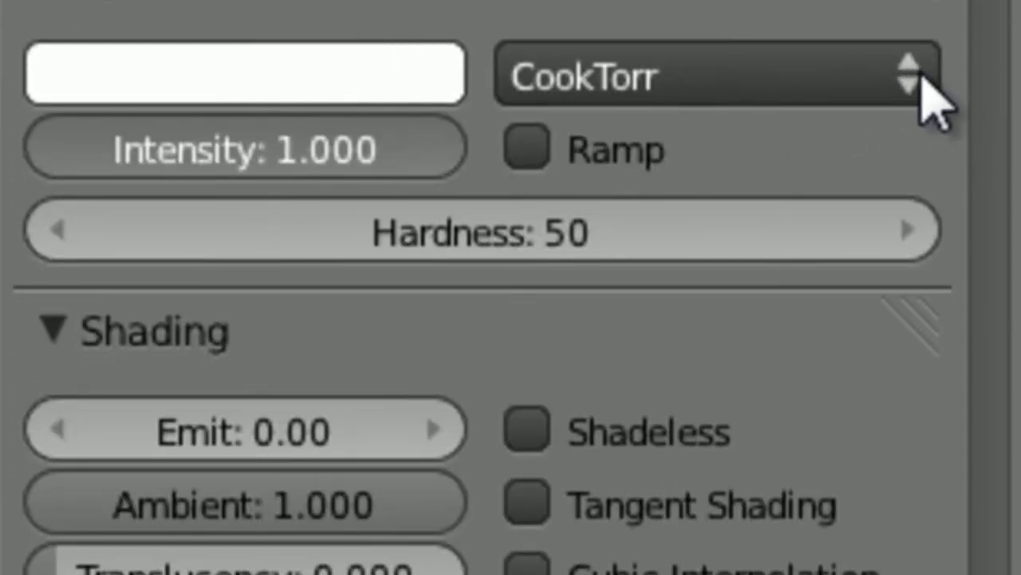
Set the Ocean material's specular hardness to 150
click(438, 227)
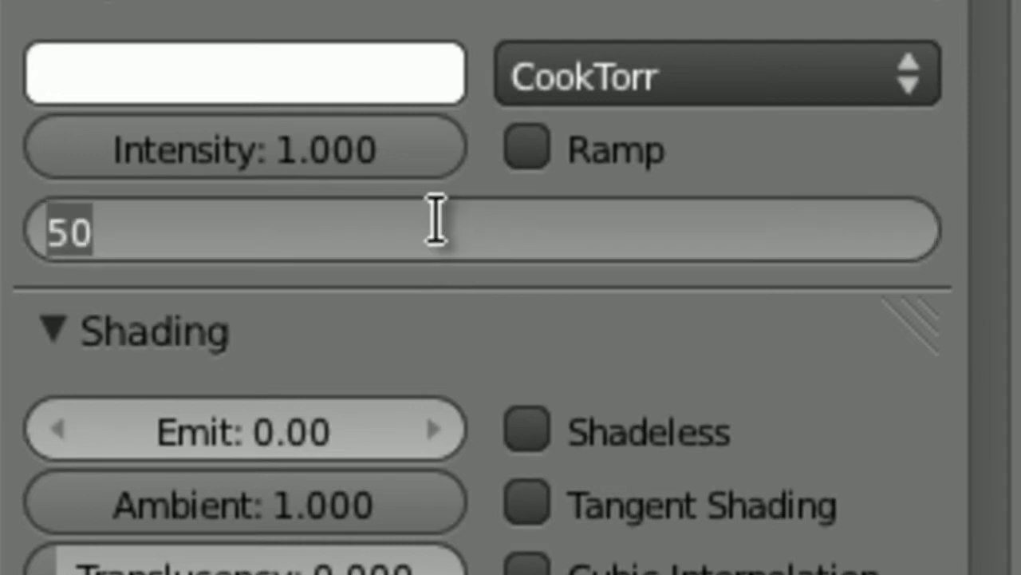
text(150)
key(Return)
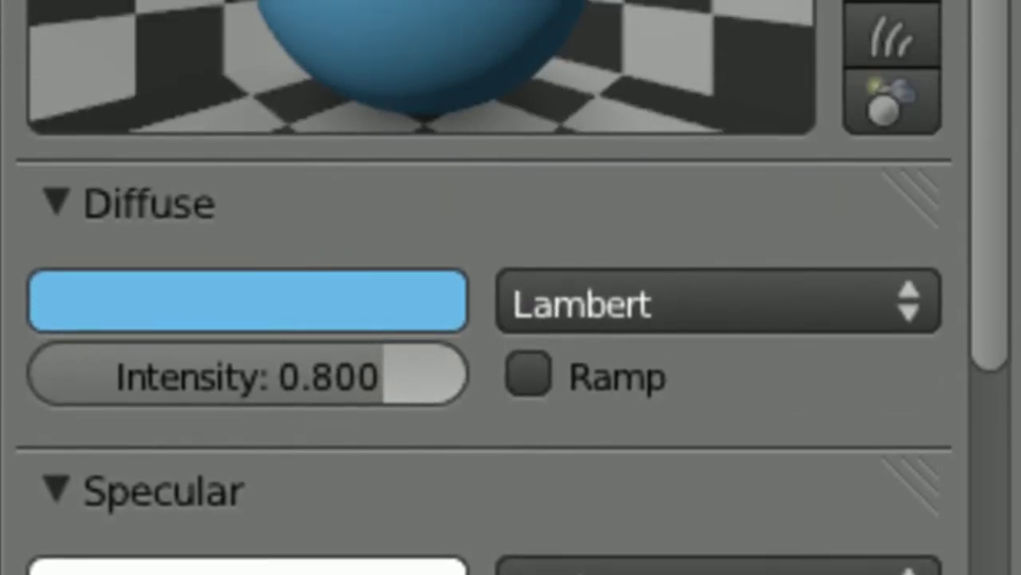
Switch the Ocean material's diffuse shader to Minnaert with a darkness of 0.25
click(662, 299)
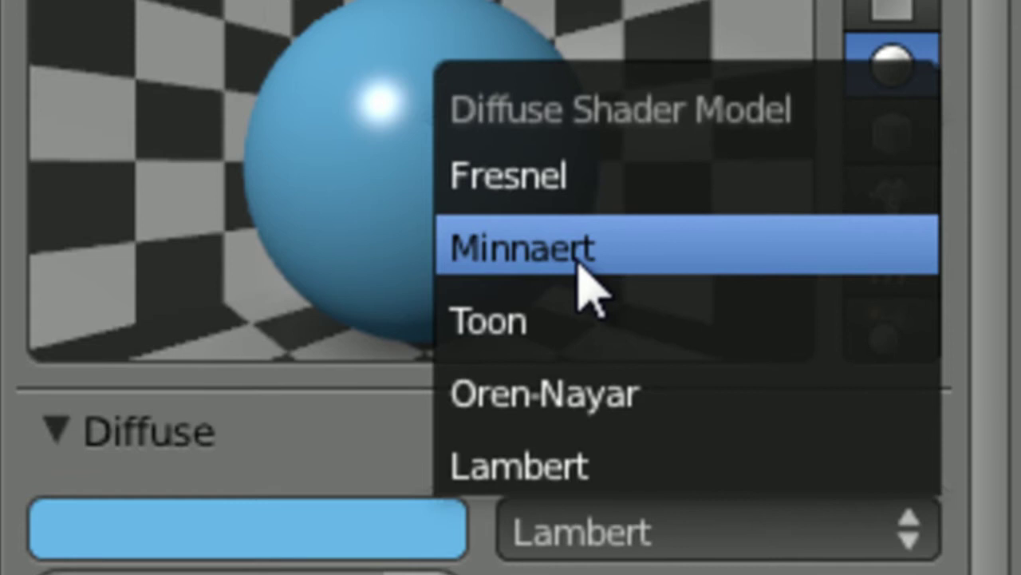
click(581, 267)
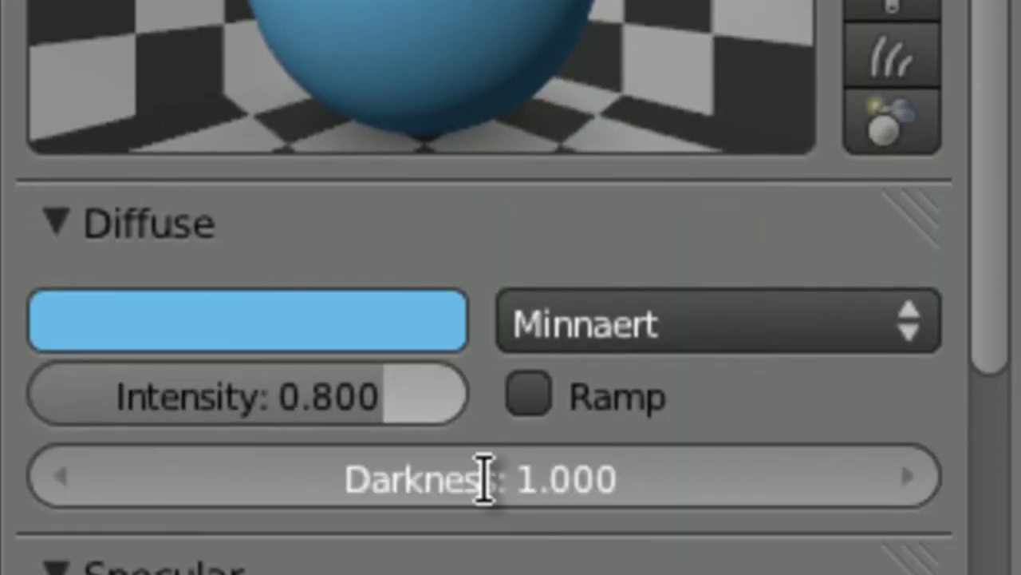
click(485, 508)
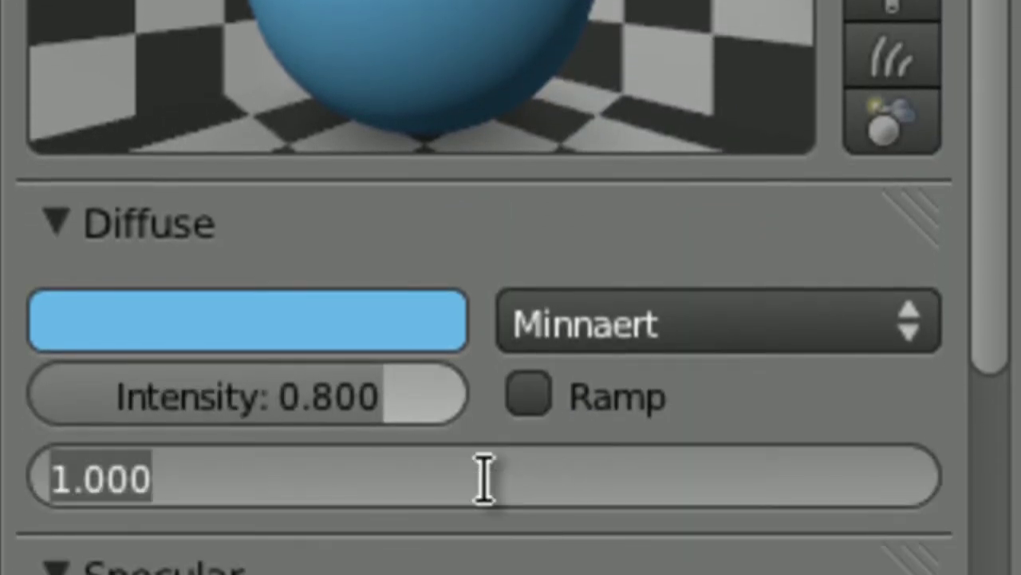
key(BackSpace)
text(.25)
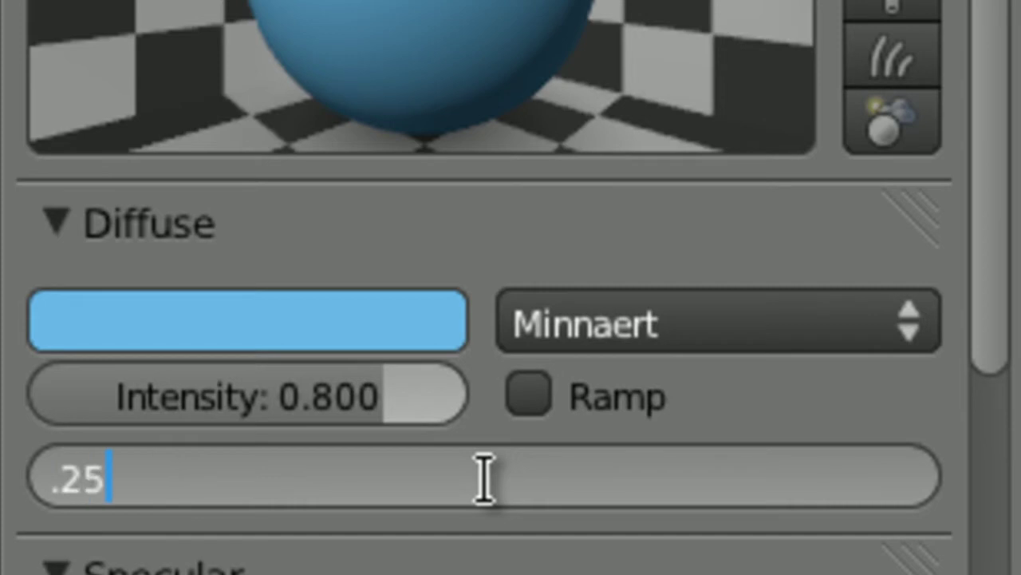
key(Return)
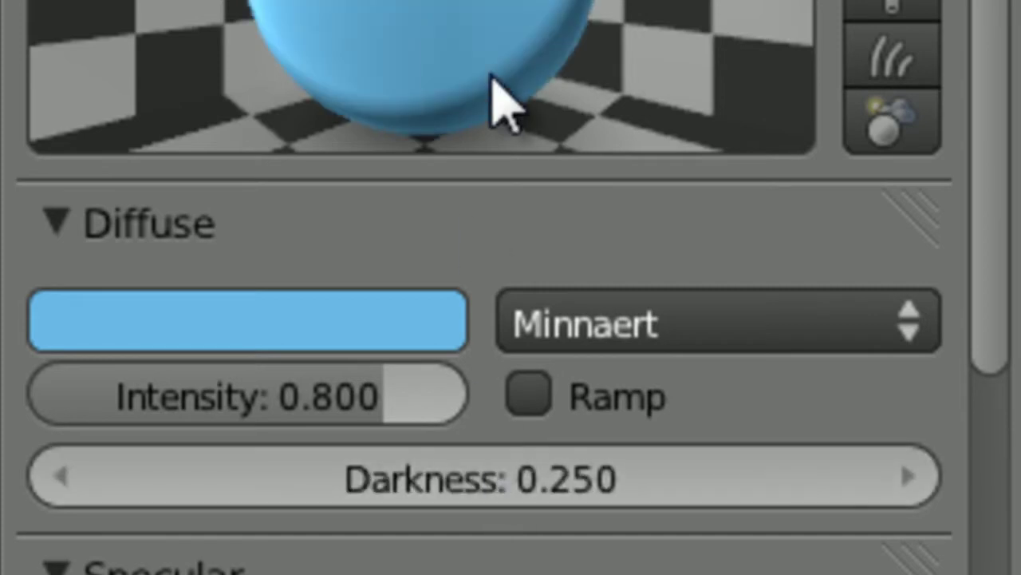
scroll(542, 208, up, 5)
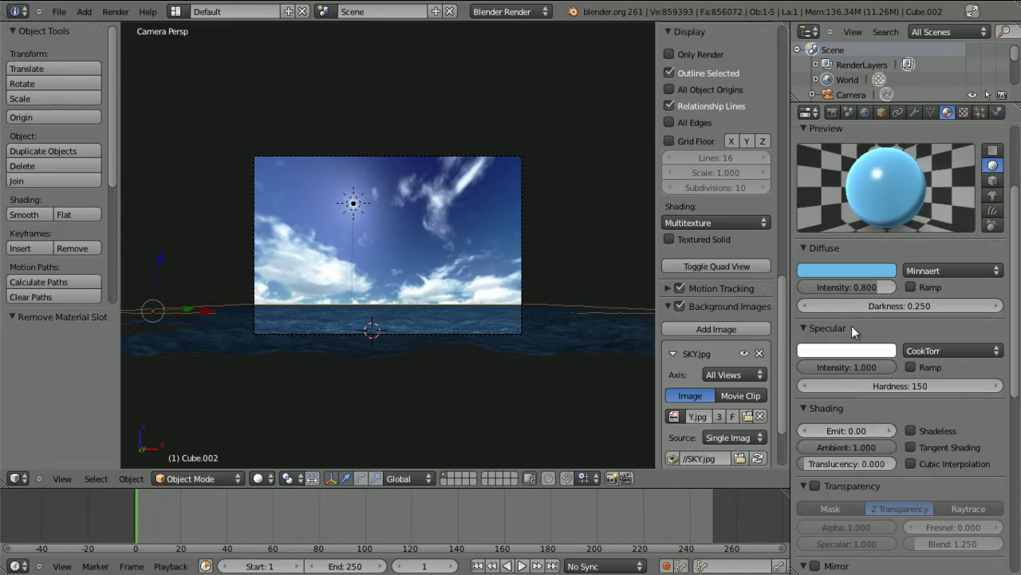
Collapse the Diffuse, Specular and Shading settings, and enable Mirror on the Ocean material with a reflectivity of 0.8
click(803, 247)
click(802, 261)
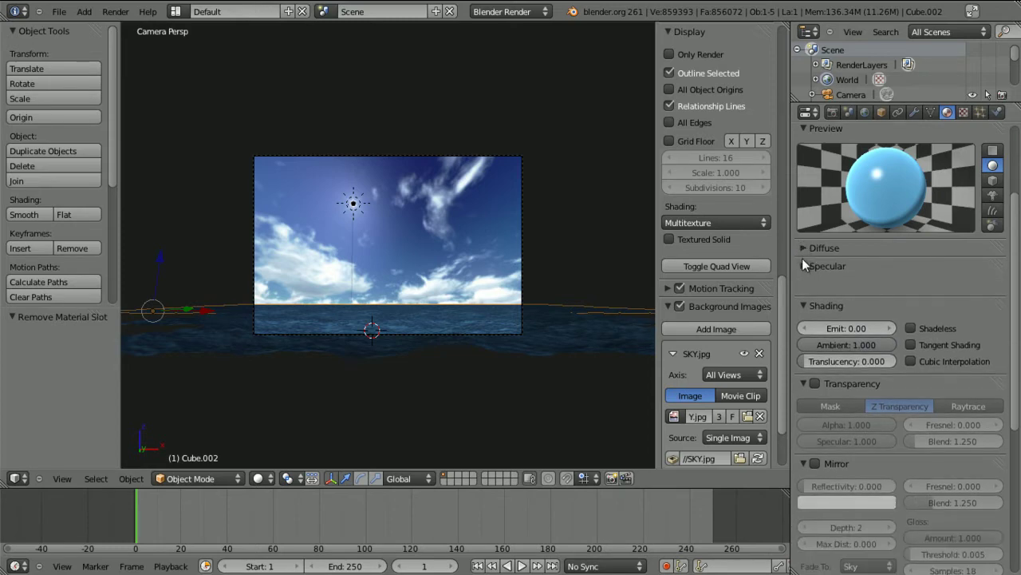
click(801, 284)
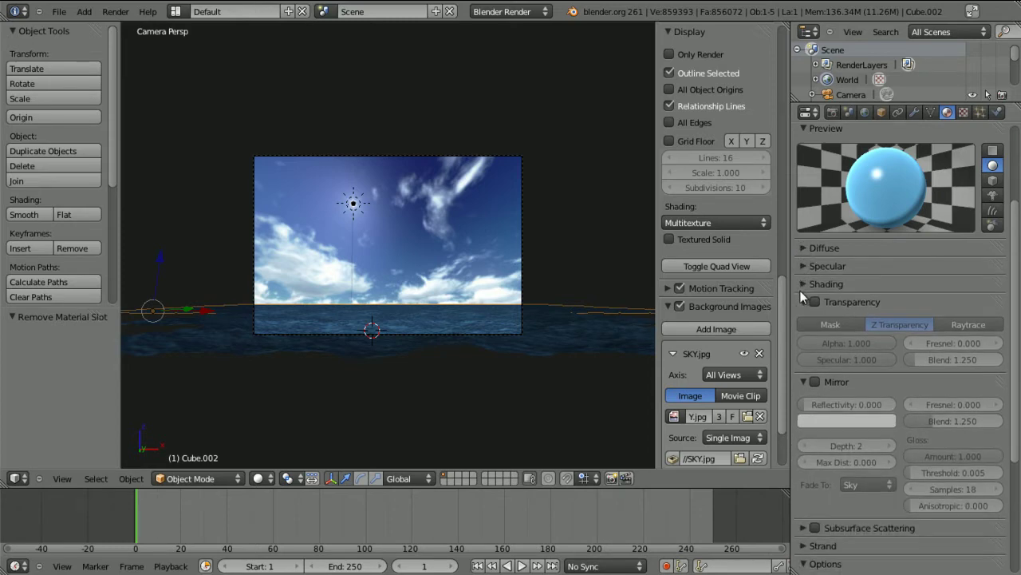
click(815, 382)
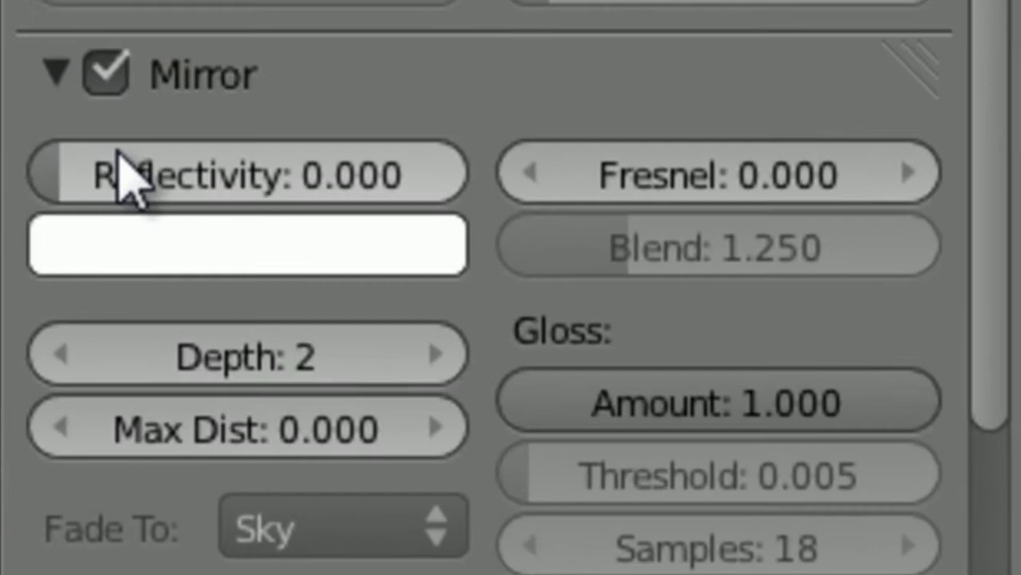
drag(819, 403, 882, 404)
drag(407, 179, 456, 187)
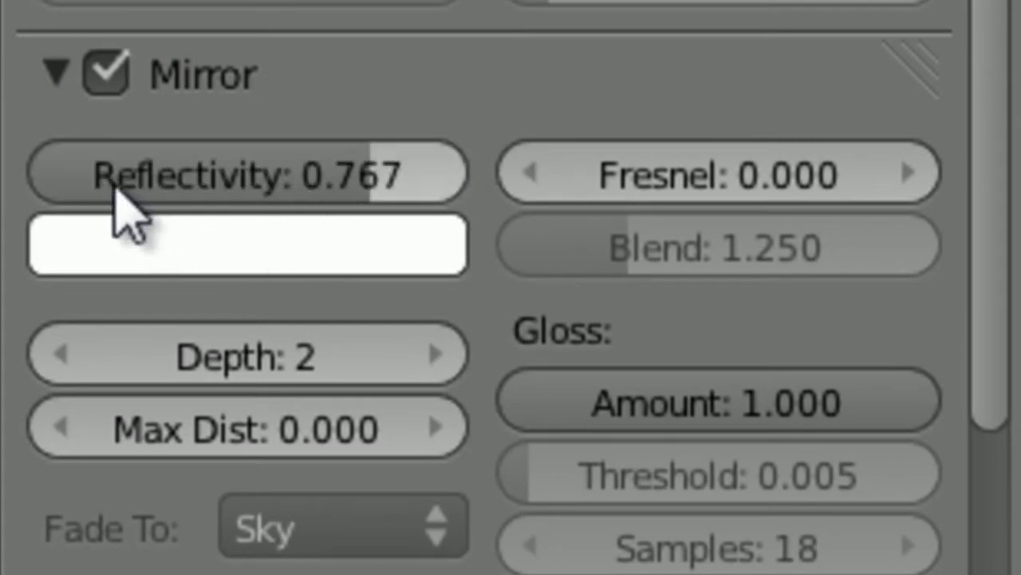
click(292, 179)
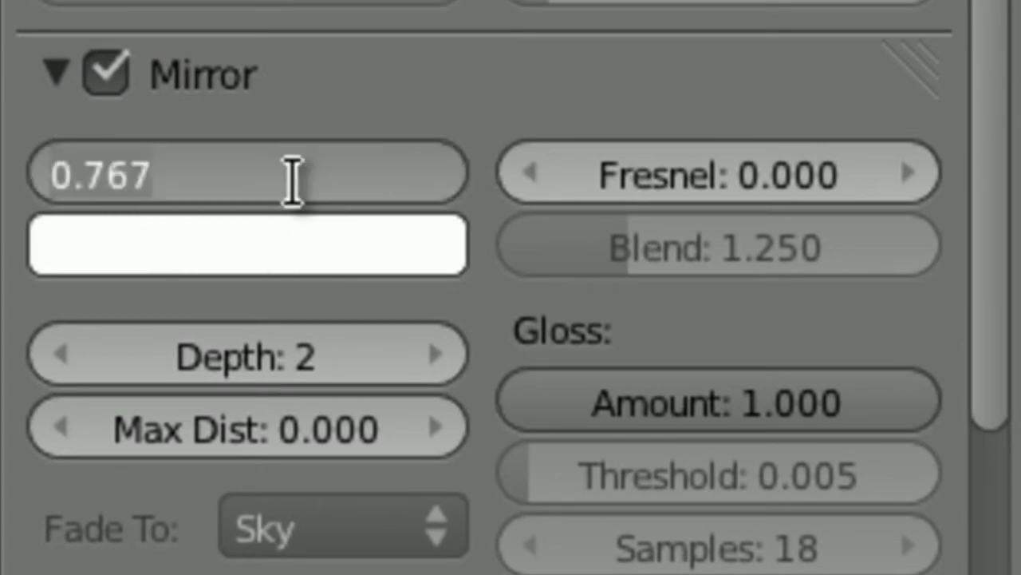
text(.)
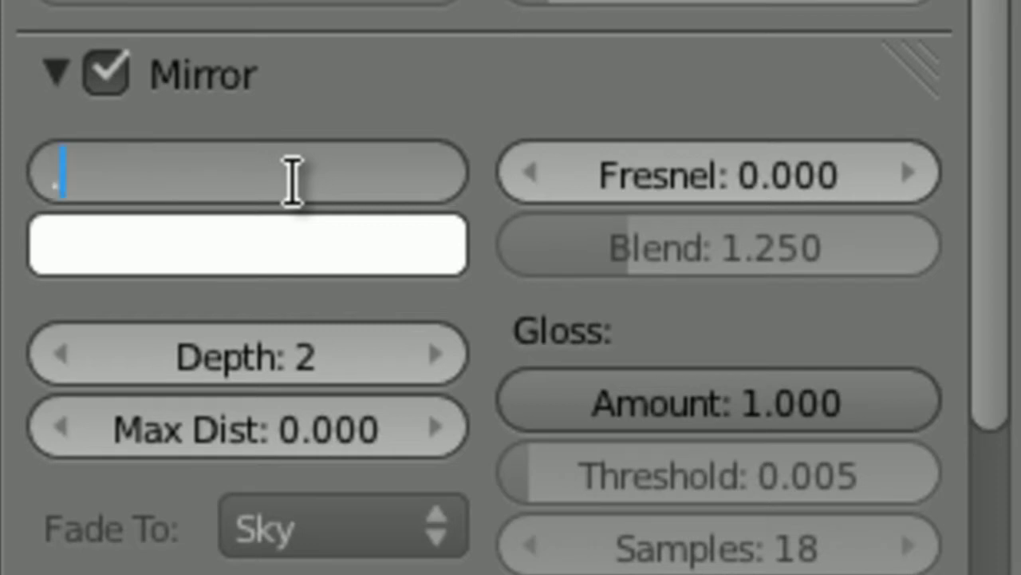
text(8)
key(Return)
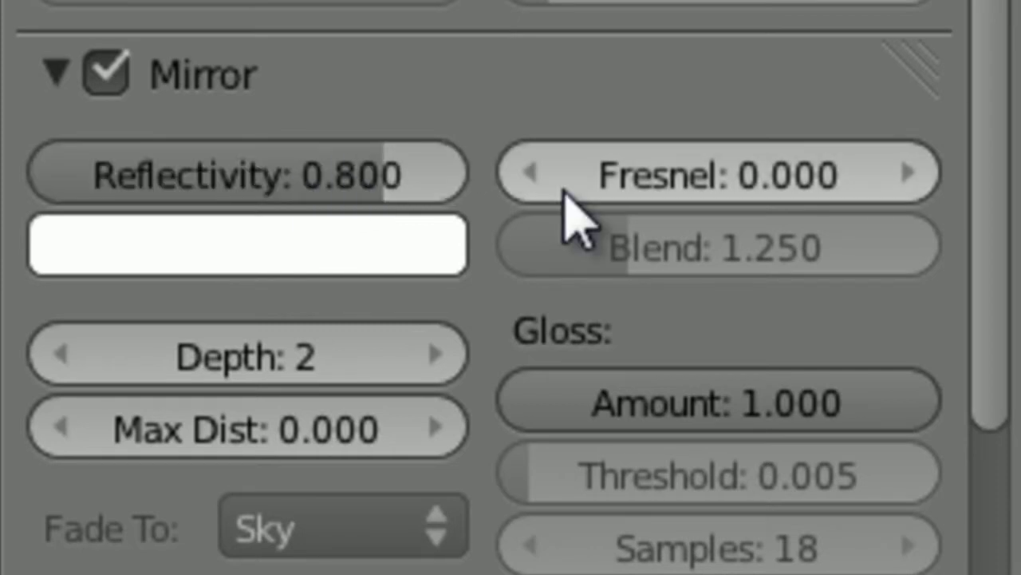
Set the Ocean material's mirror Fresnel to 0.8 and its blend to about 1.077
drag(567, 197, 771, 180)
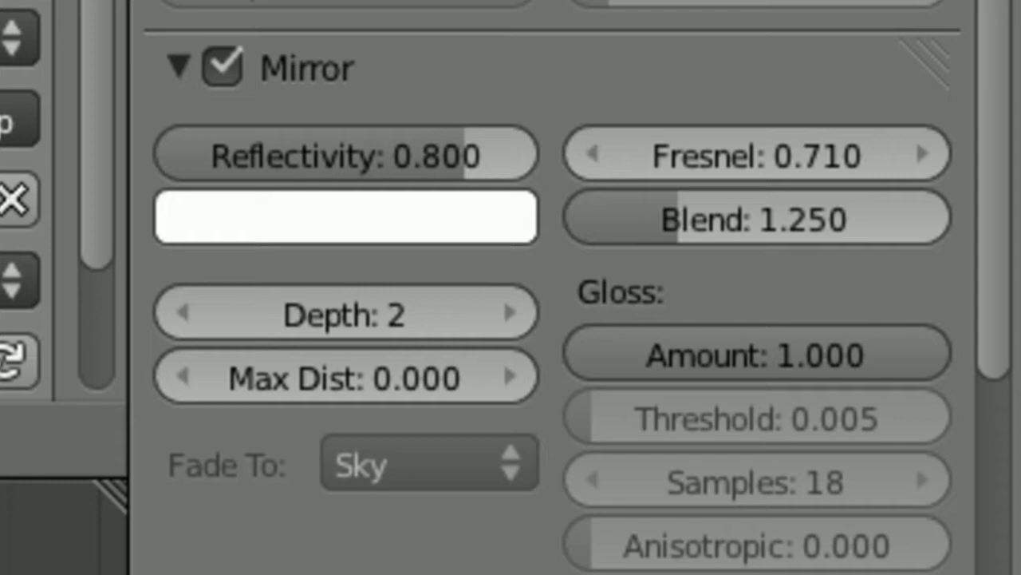
scroll(561, 354, up, 10)
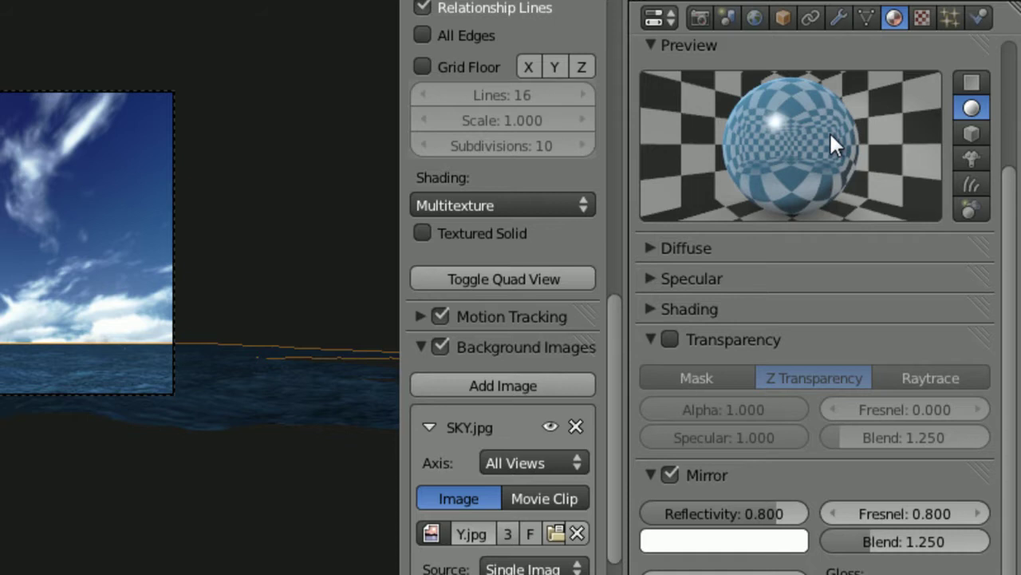
drag(928, 534, 890, 538)
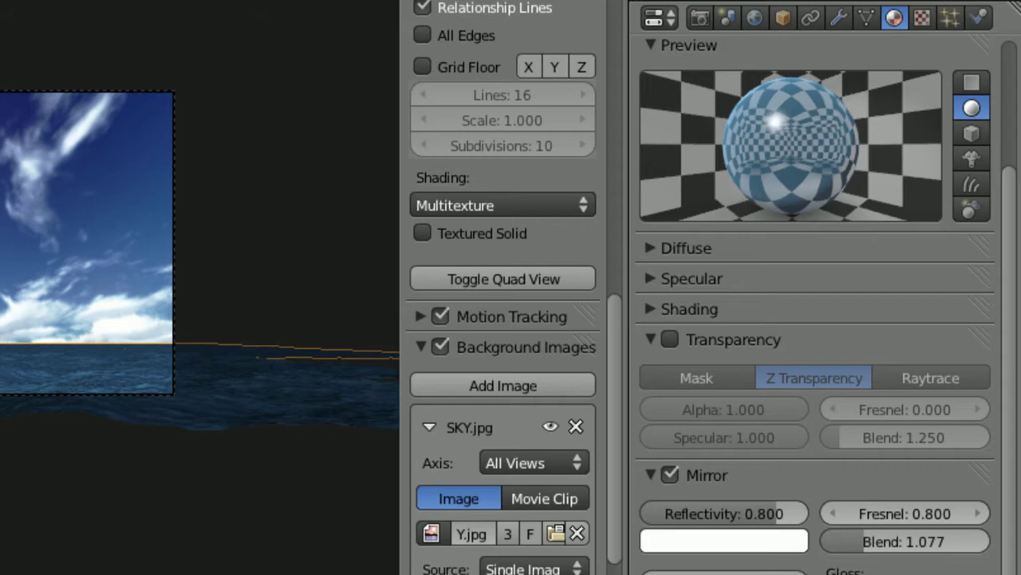
Set the mirror gloss amount of the Ocean material to 0.97
click(924, 574)
text(.)
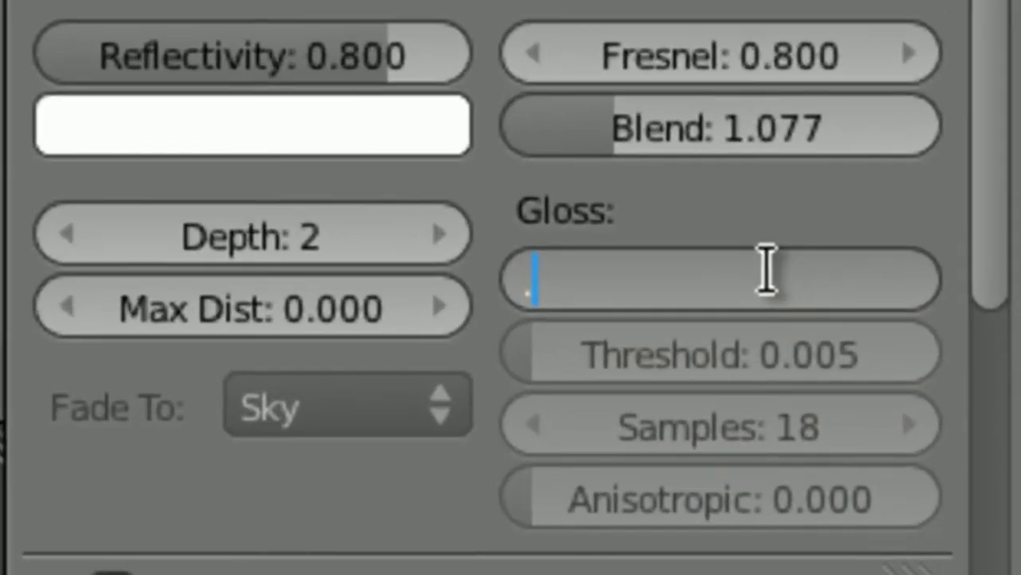
text(97)
key(Return)
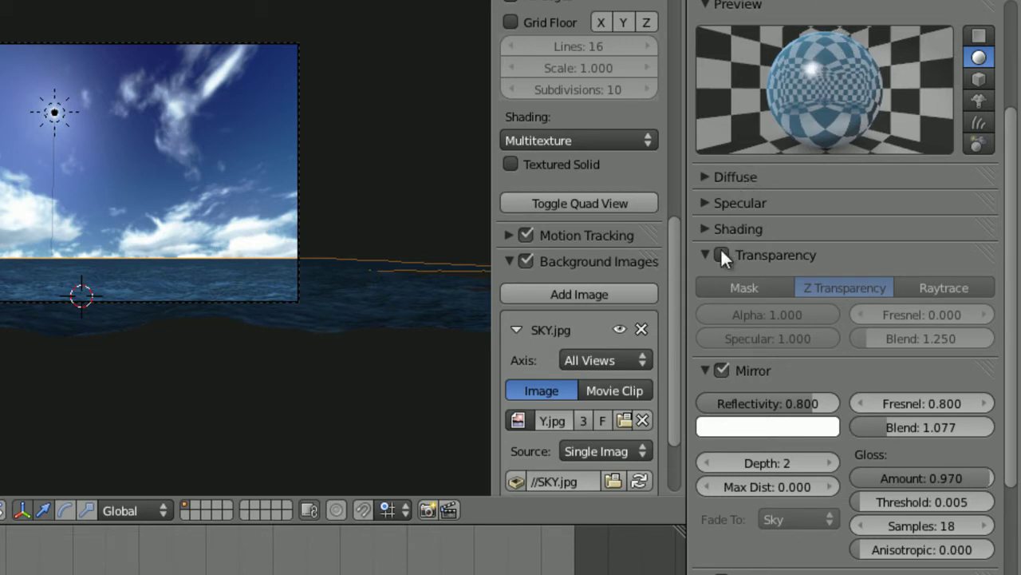
Collapse the Mirror, Transparency and Options settings of the Ocean material
click(704, 370)
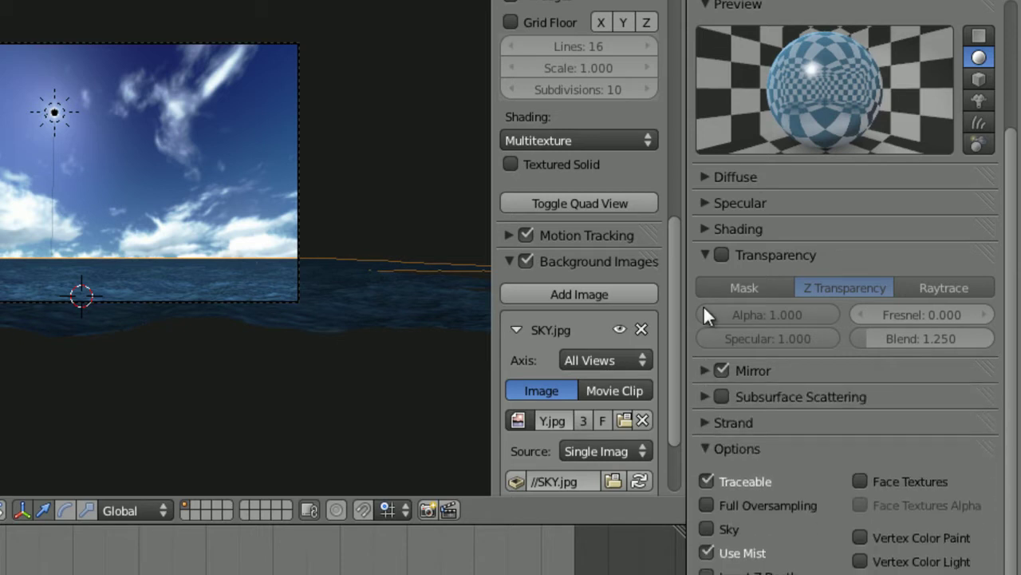
click(704, 254)
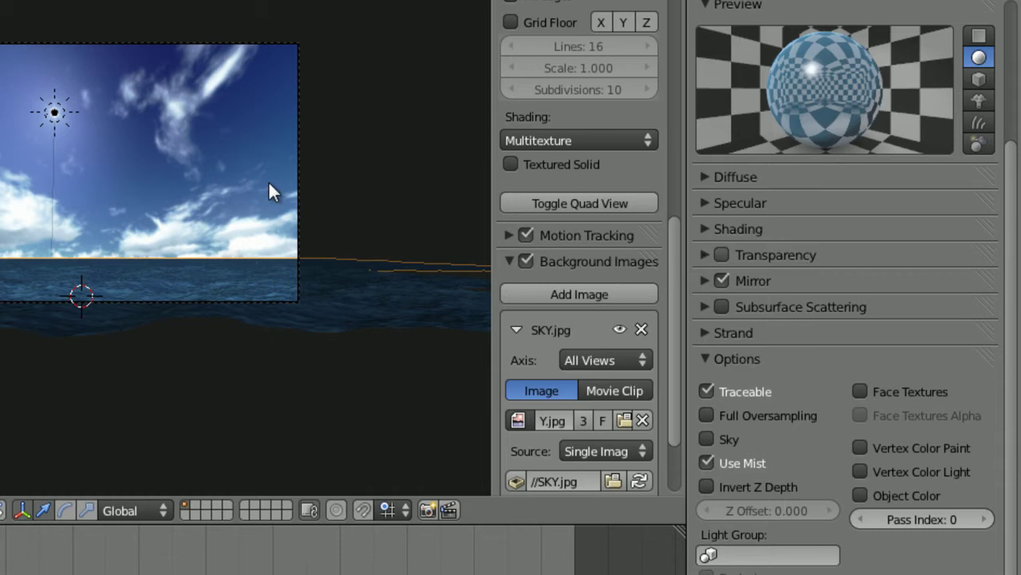
click(702, 356)
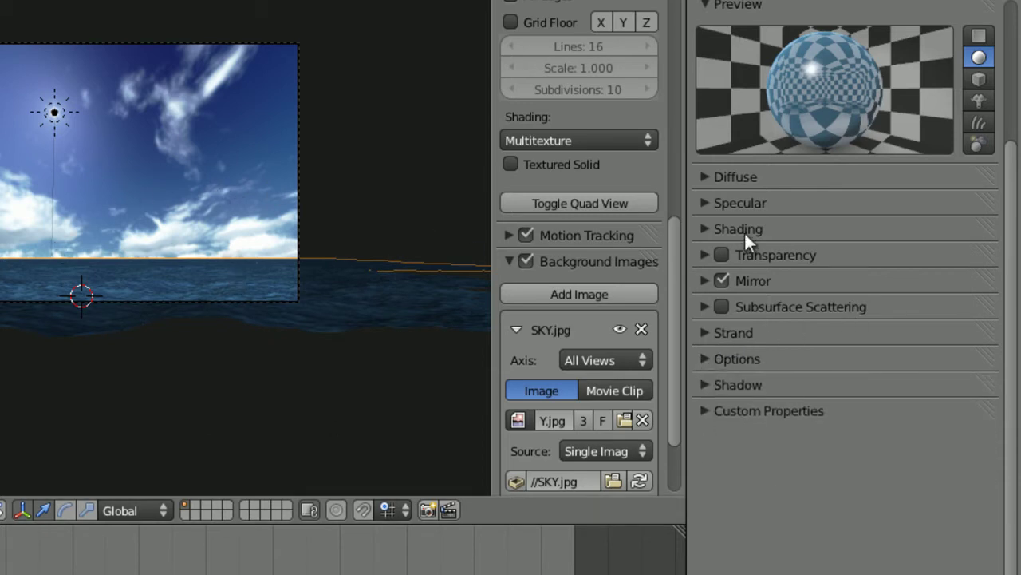
click(706, 251)
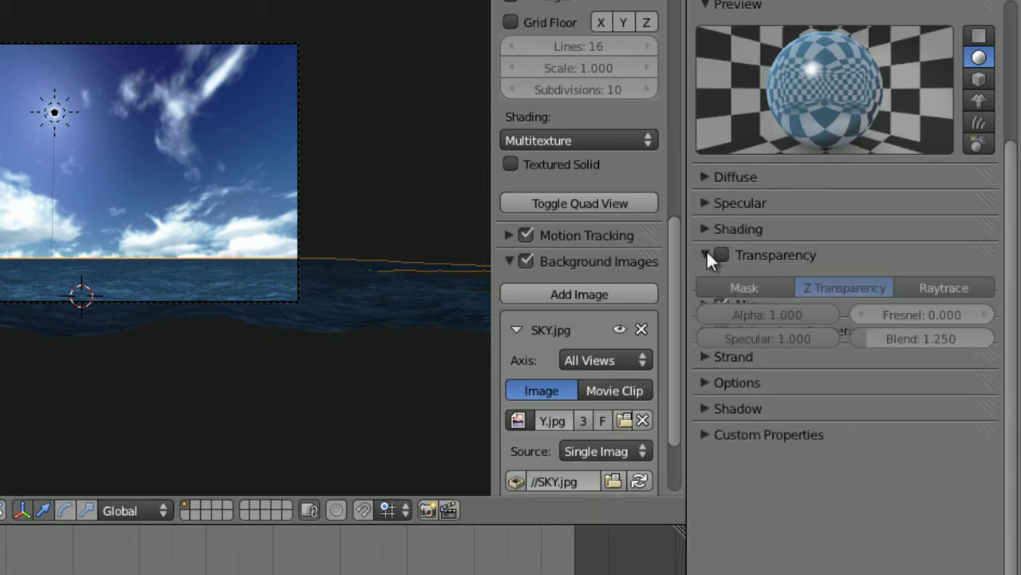
click(942, 283)
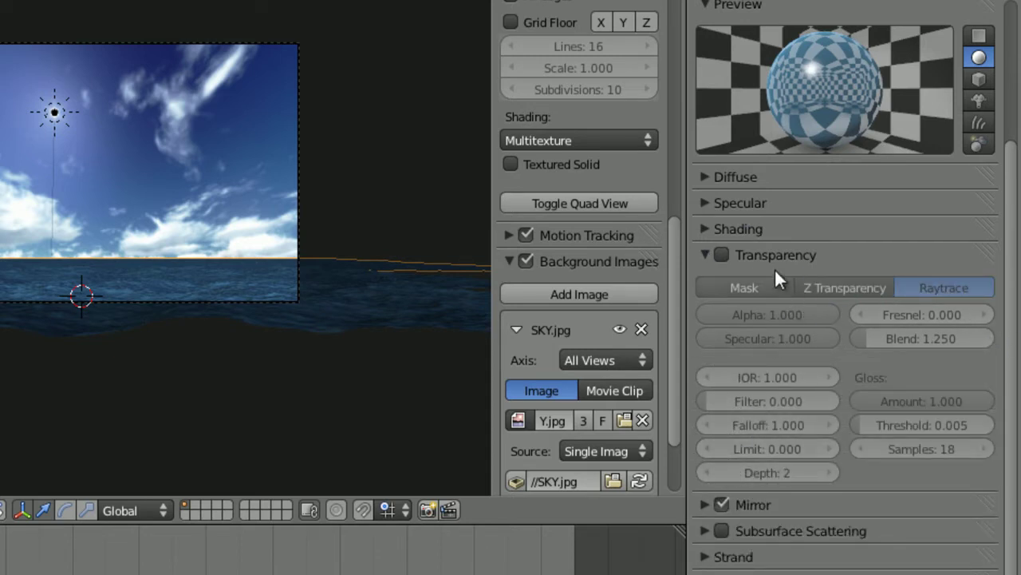
click(735, 286)
click(705, 255)
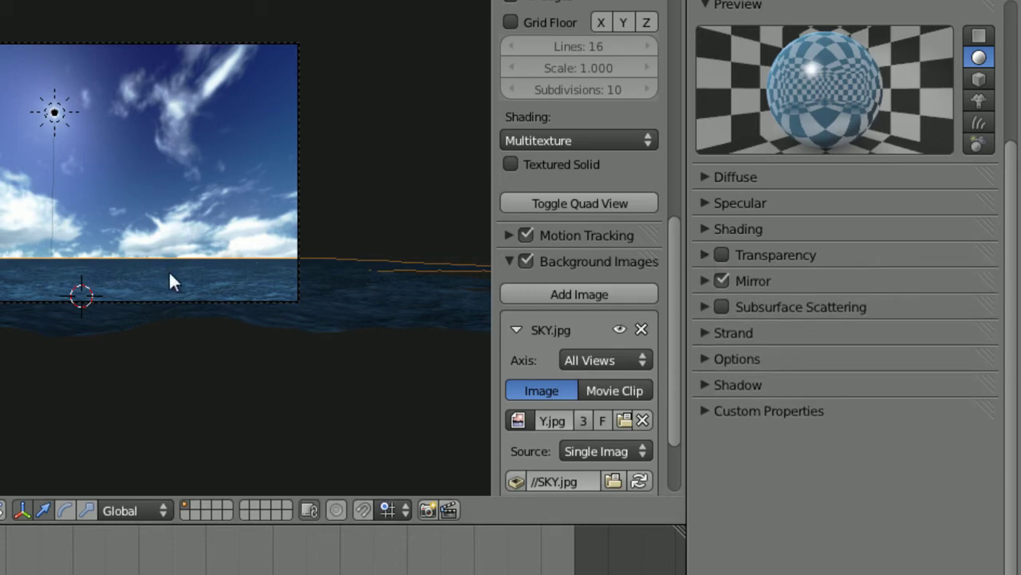
click(702, 176)
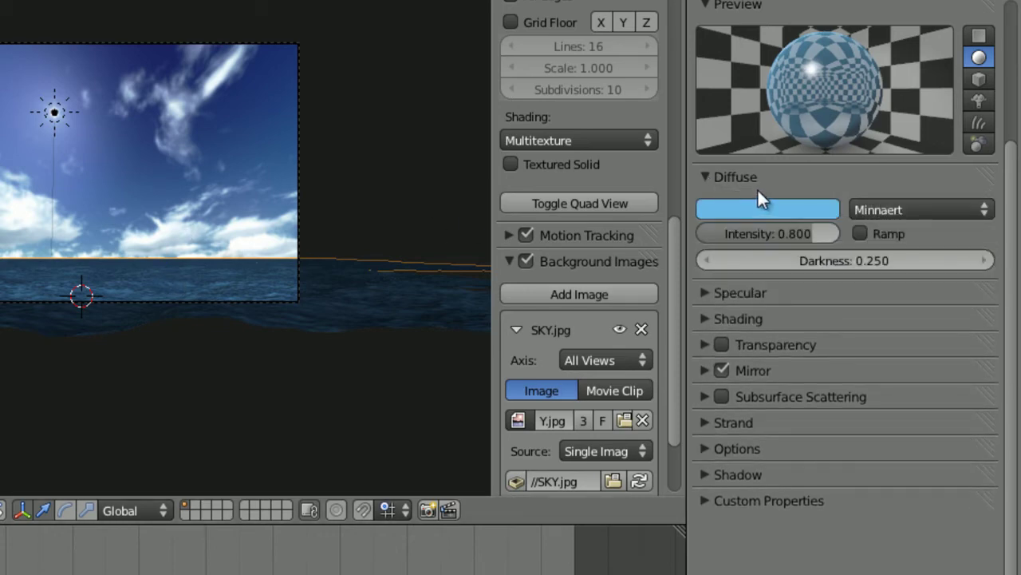
click(719, 176)
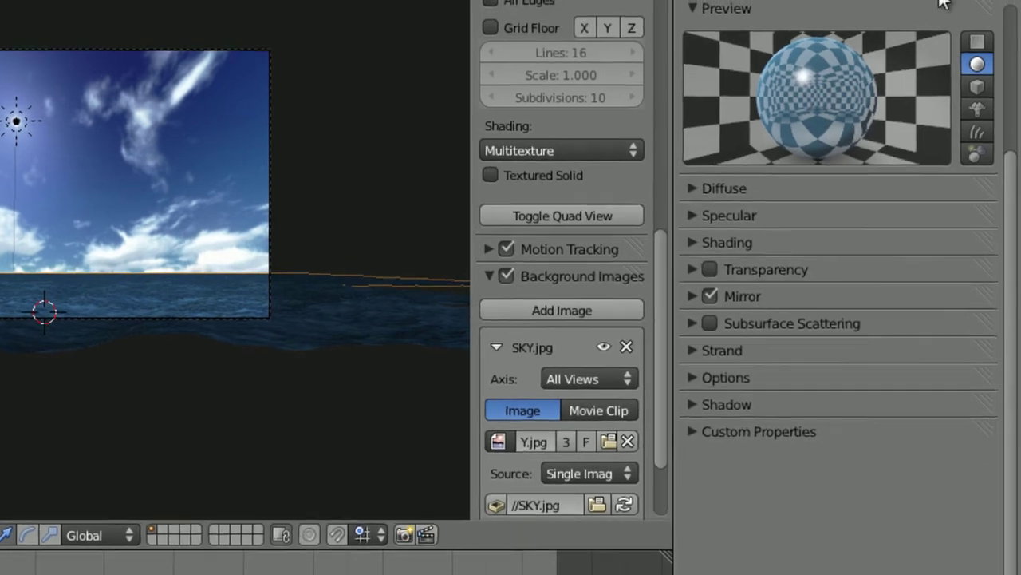
Add a new texture to the Ocean material's first texture slot and name it Ocean.col
click(933, 0)
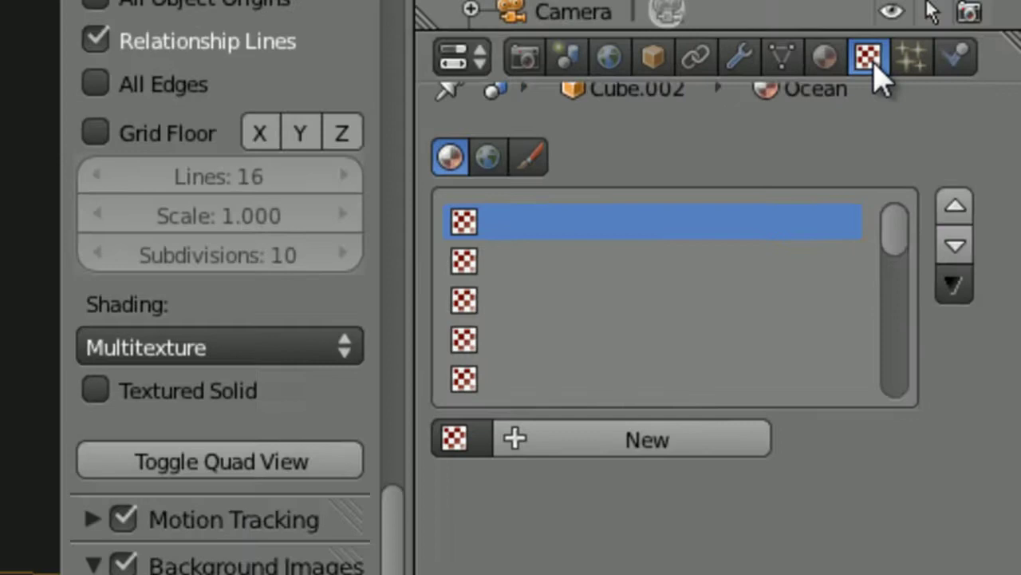
click(914, 0)
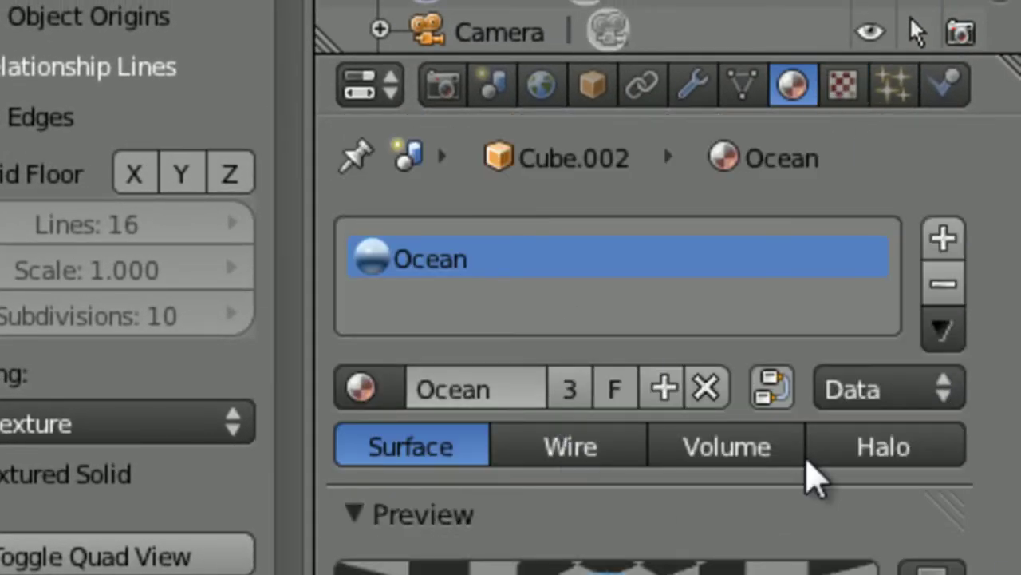
click(834, 90)
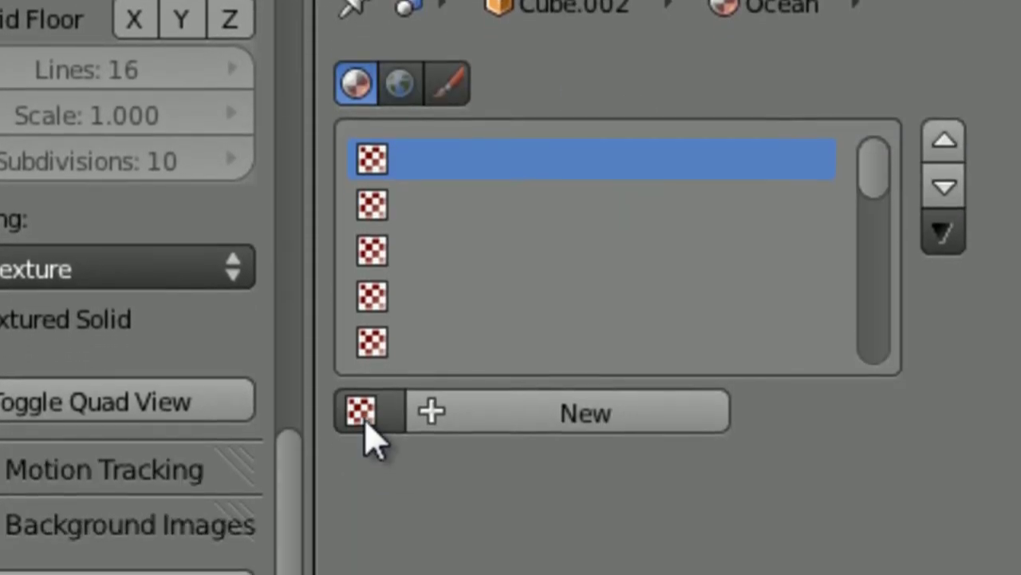
click(360, 409)
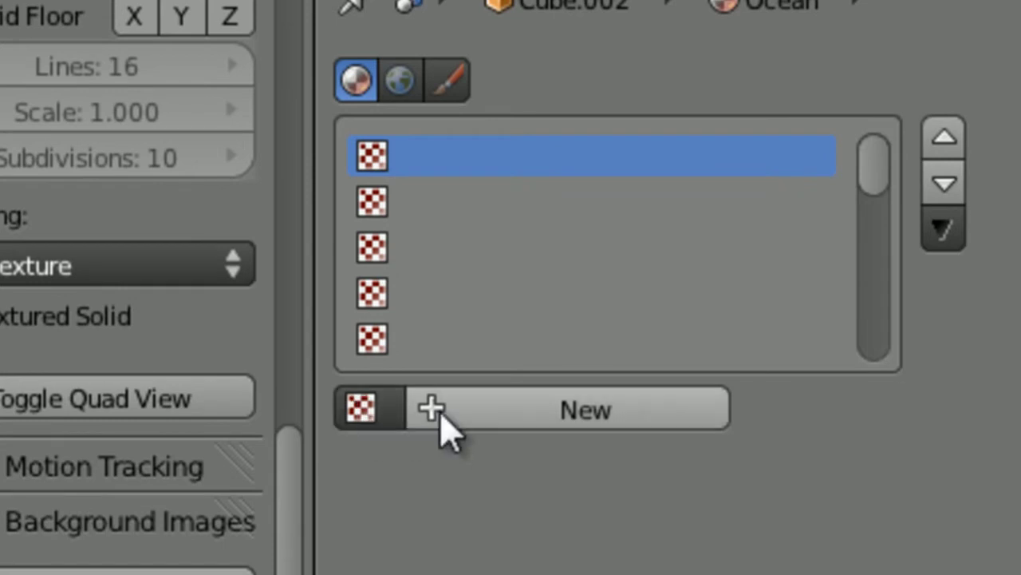
click(465, 415)
click(546, 409)
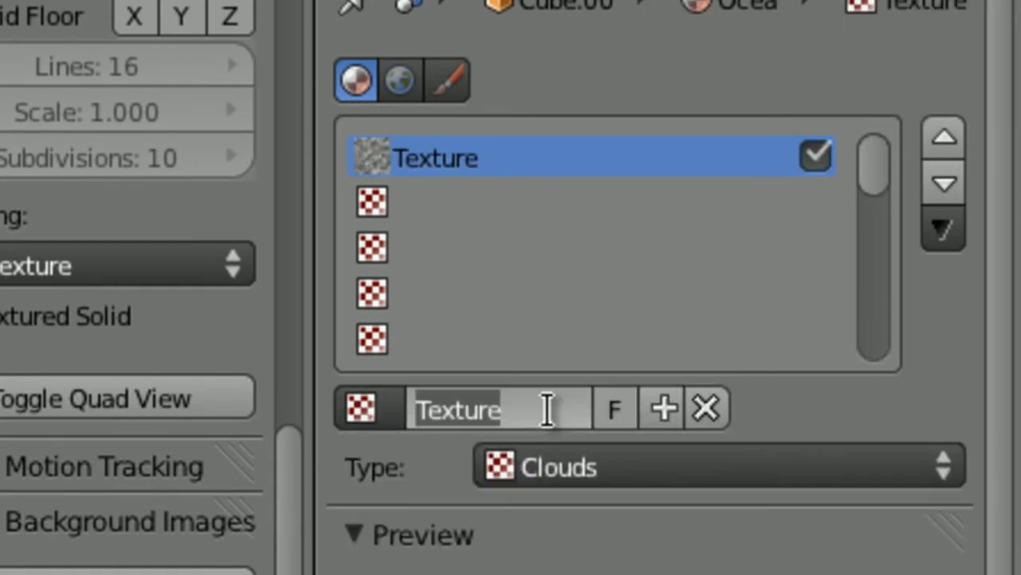
text(Ocean.cpo)
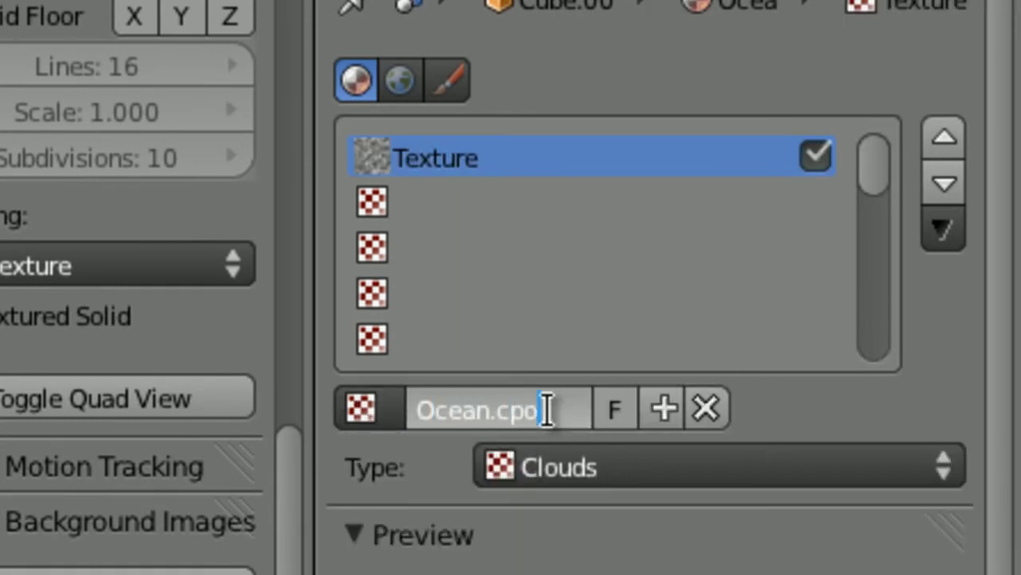
key(BackSpace)
key(BackSpace)
text(ol)
key(Return)
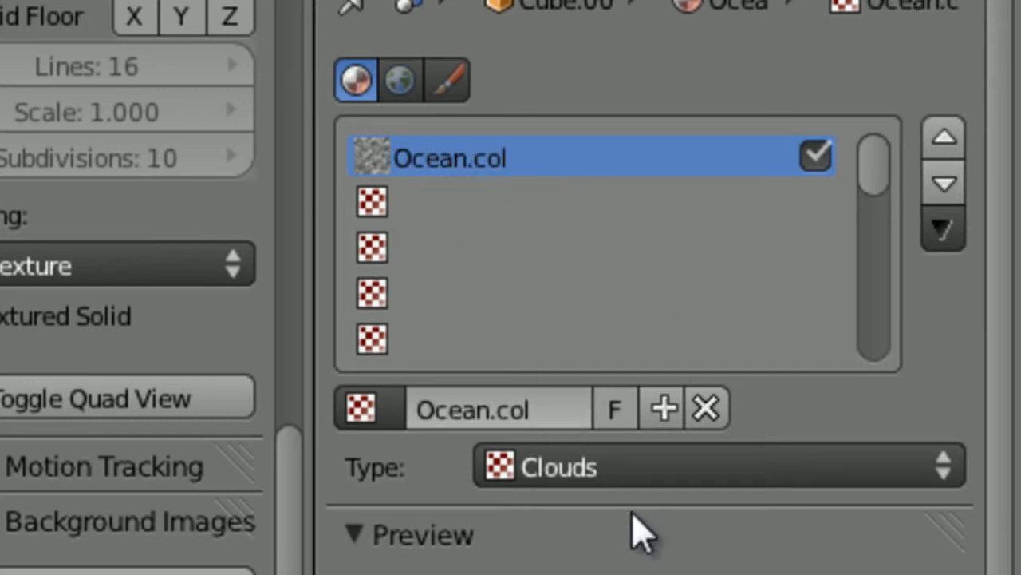
Set the Ocean.col texture's type to Image or Movie and load SKY.jpg from the Ocean Tutorial folder
click(610, 491)
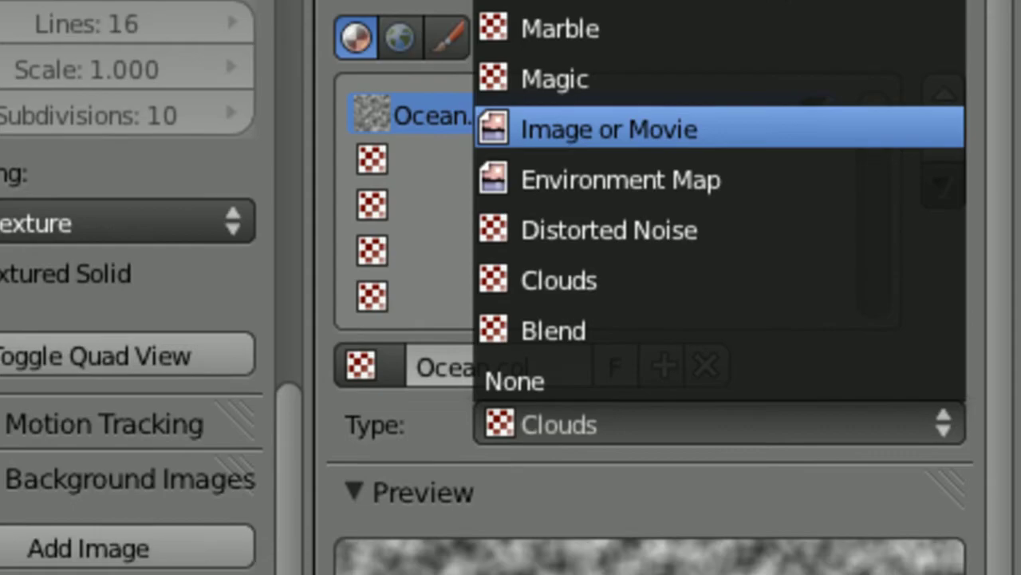
click(590, 130)
click(787, 544)
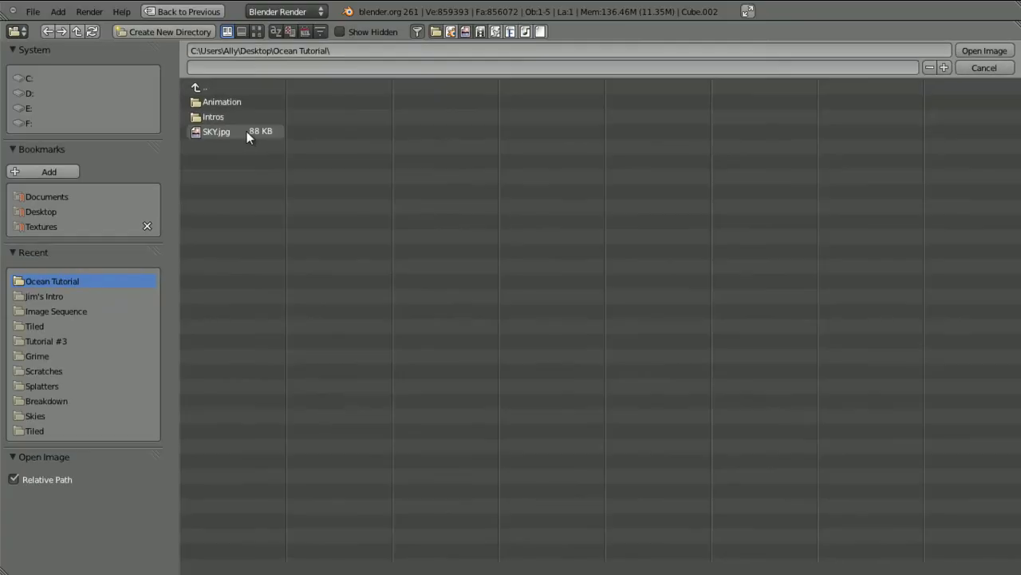
click(247, 131)
key(Return)
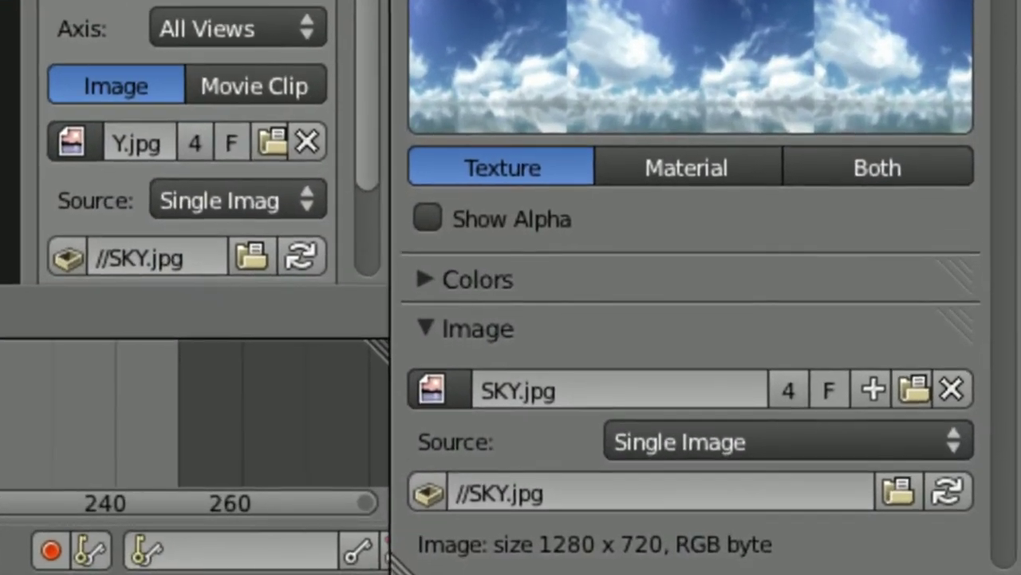
Set the mapping coordinates of the Ocean.col texture to Normal
scroll(737, 330, down, 6)
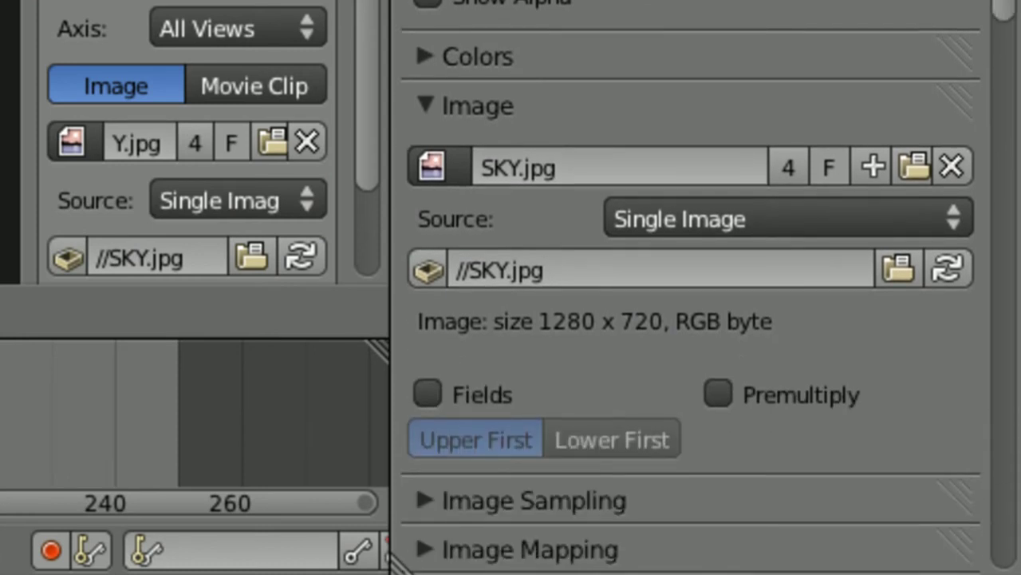
scroll(691, 319, down, 6)
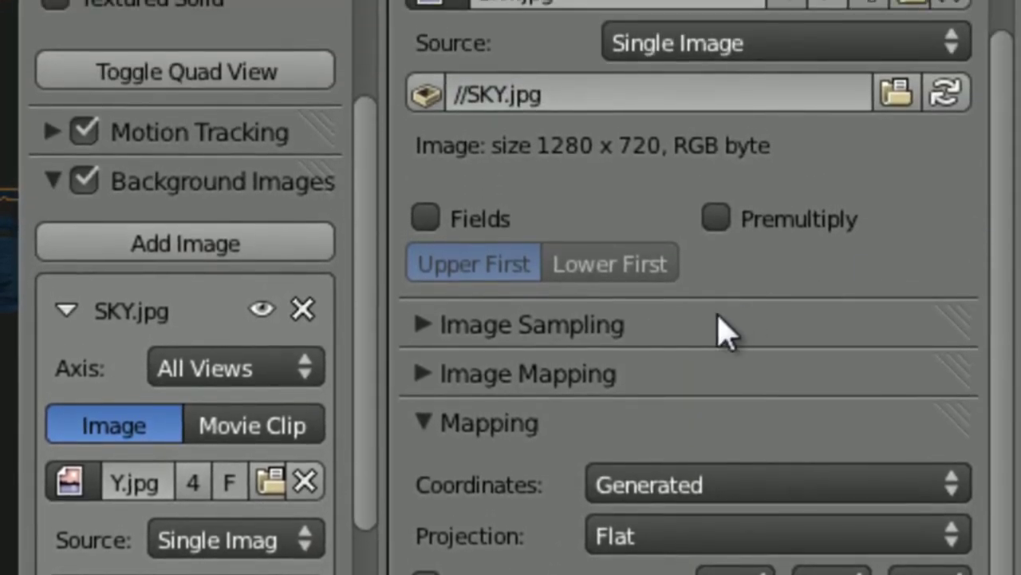
click(695, 484)
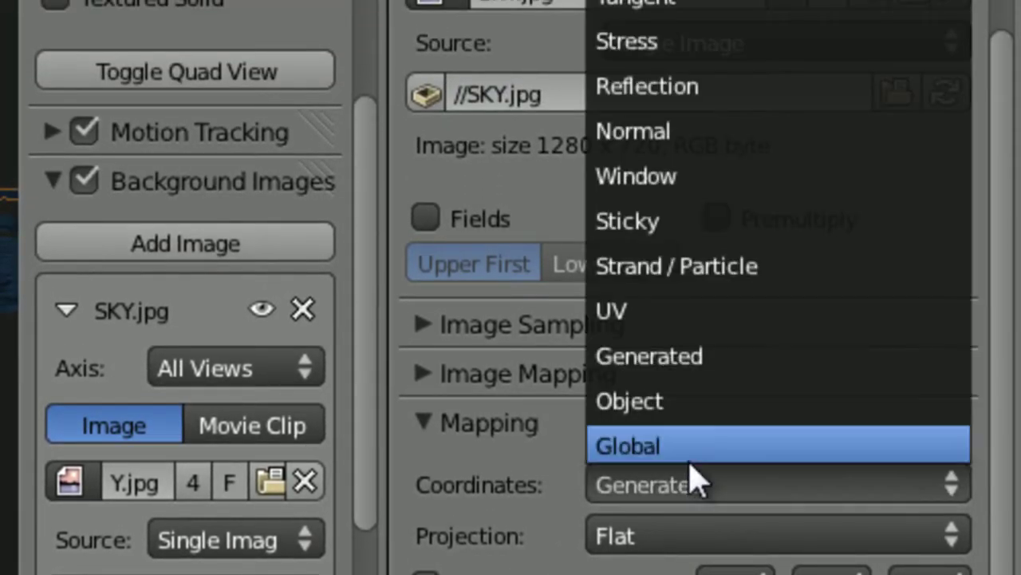
click(648, 132)
Examine the ocean meshes outside and through the camera view, and review the Ocean.col texture's mapping and influence settings
scroll(1011, 290, up, 4)
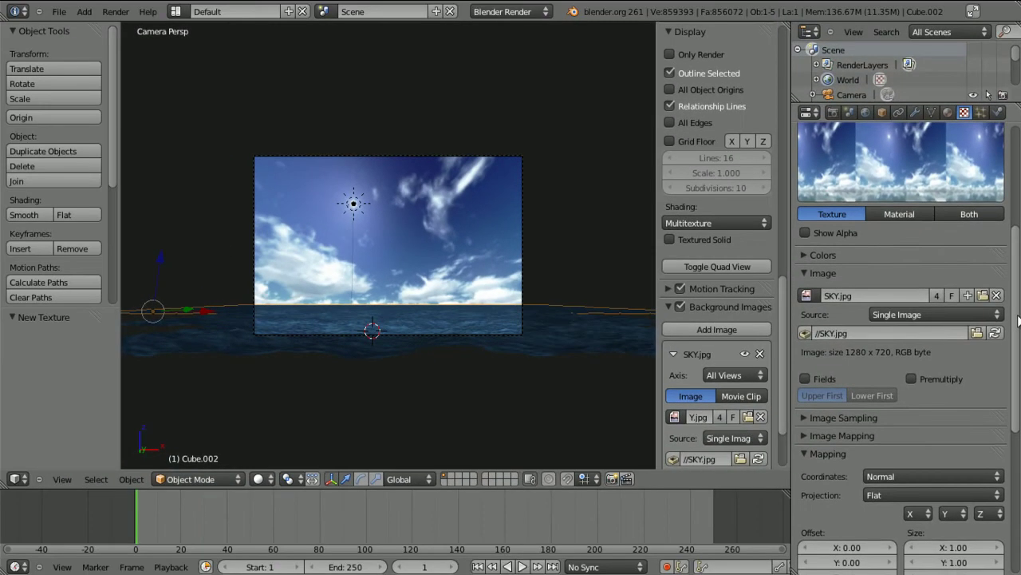
scroll(1016, 319, down, 3)
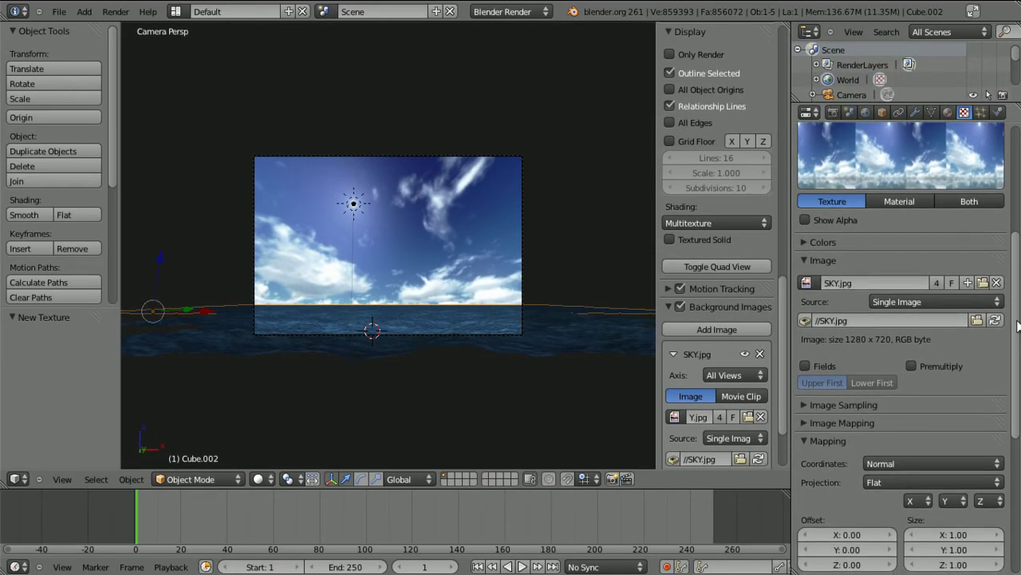
scroll(1018, 325, up, 1)
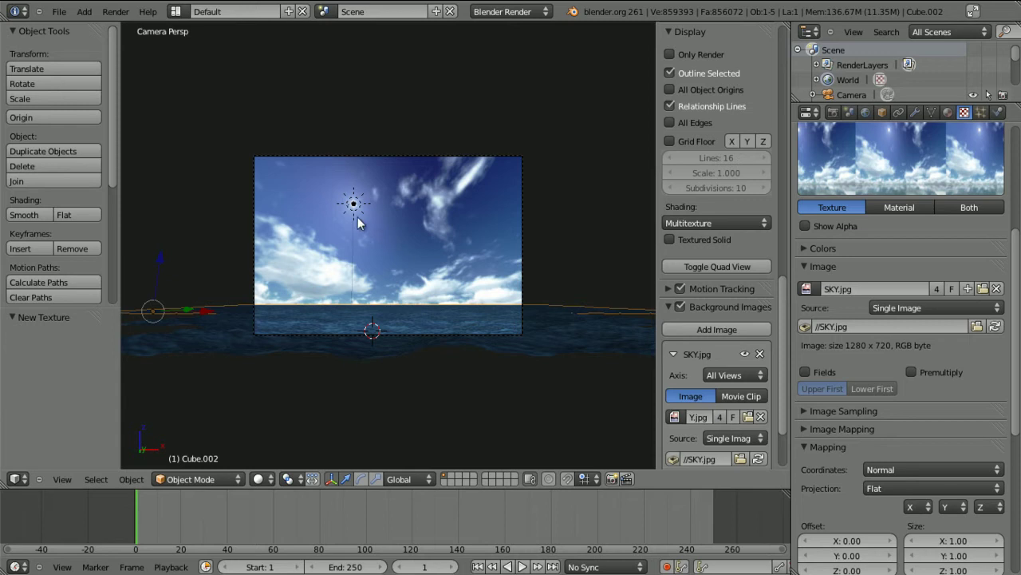
key(KP_0)
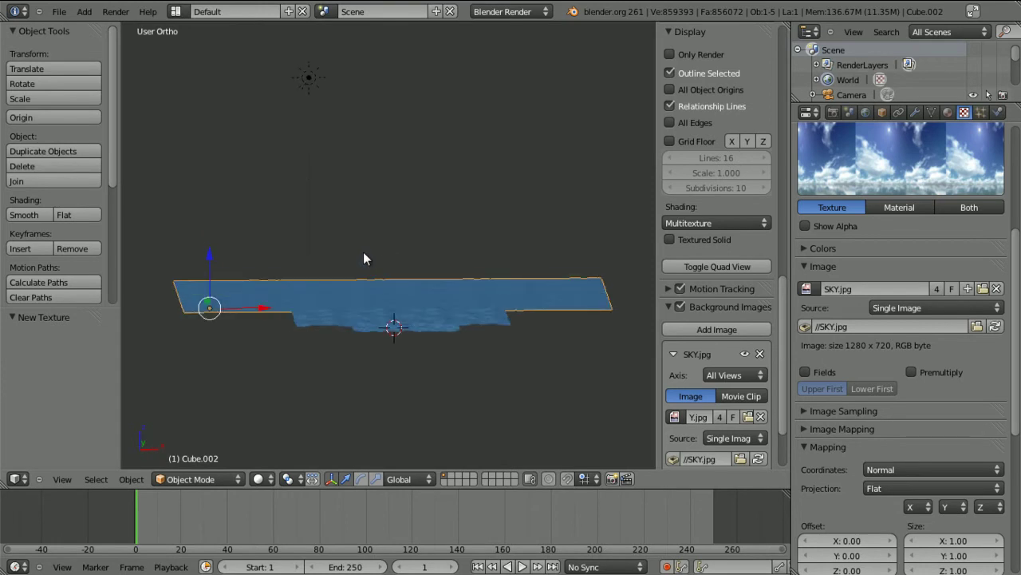
key(KP_0)
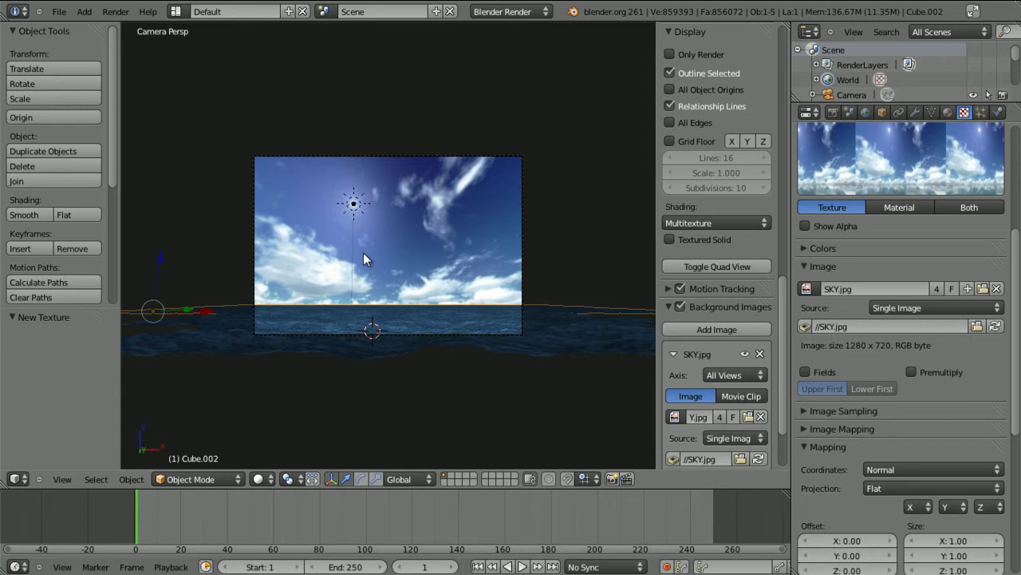
scroll(1018, 320, down, 2)
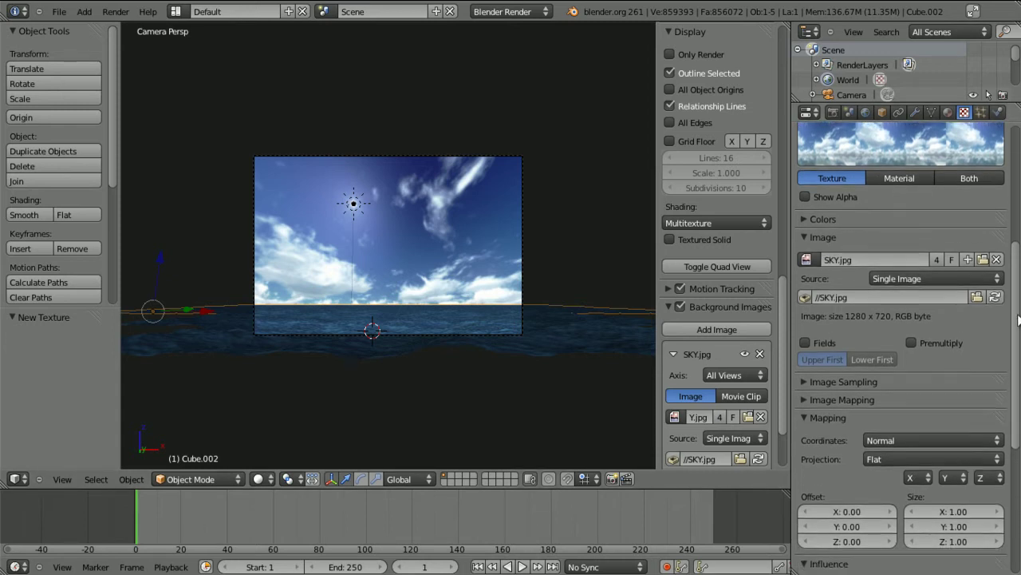
scroll(1018, 319, down, 3)
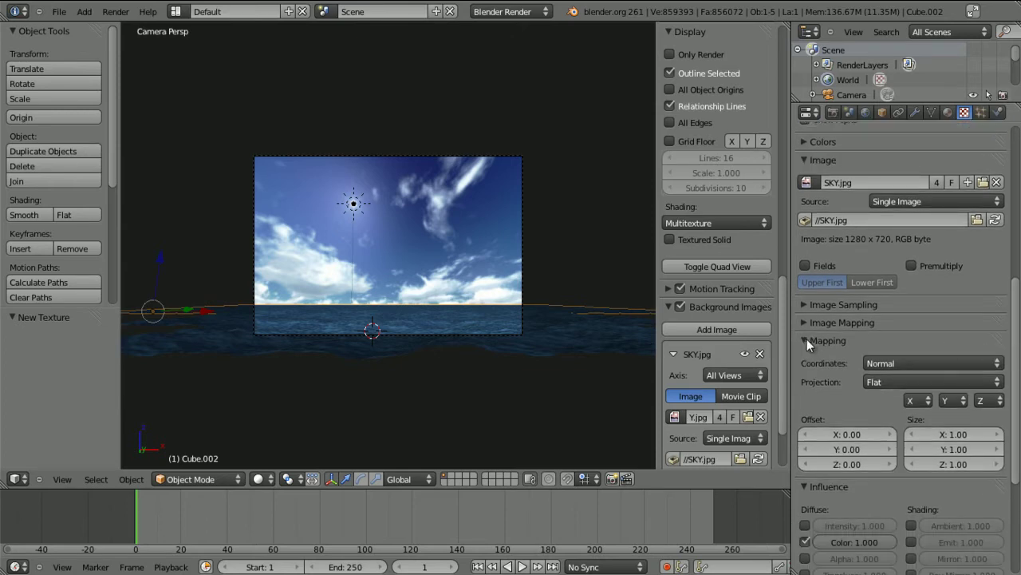
click(807, 340)
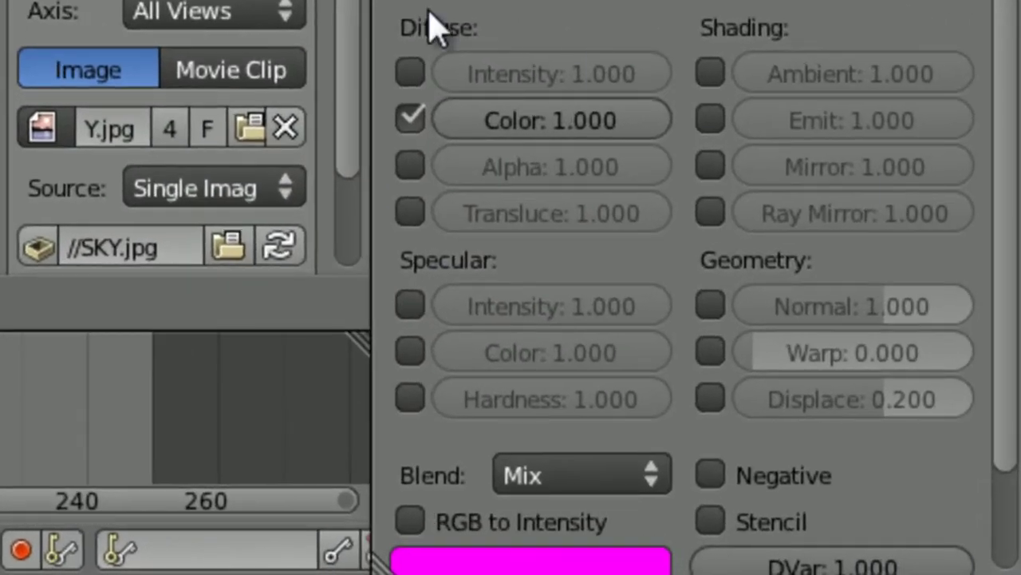
scroll(526, 119, down, 1)
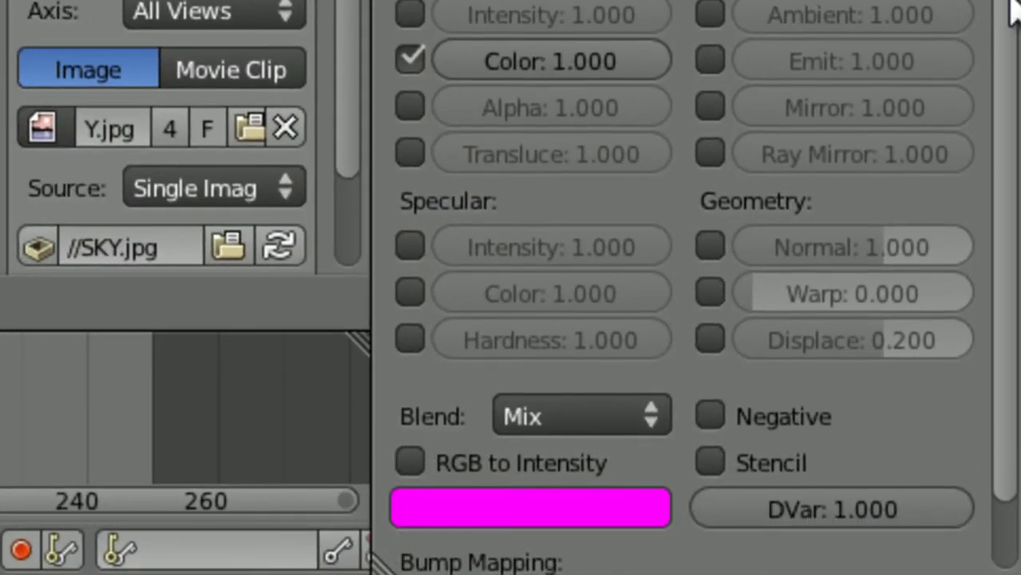
scroll(996, 290, up, 10)
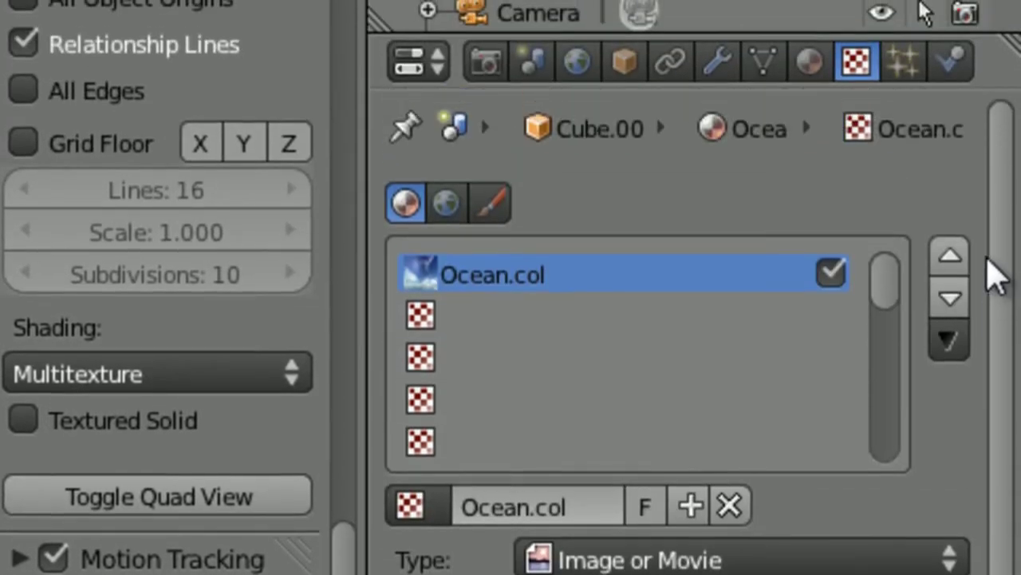
Assign the existing Ocean.col texture to the Ocean material's second texture slot
click(472, 314)
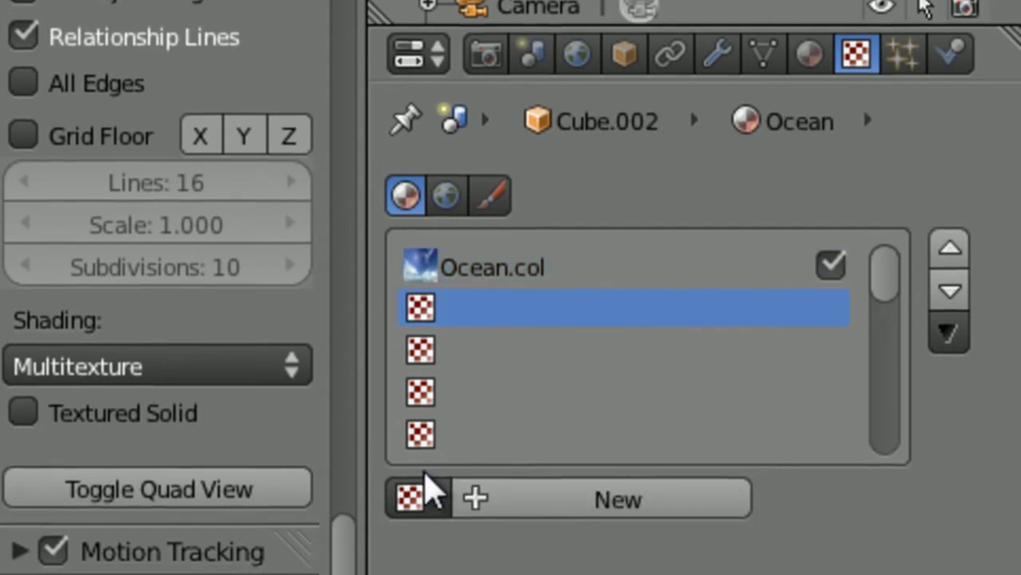
click(411, 506)
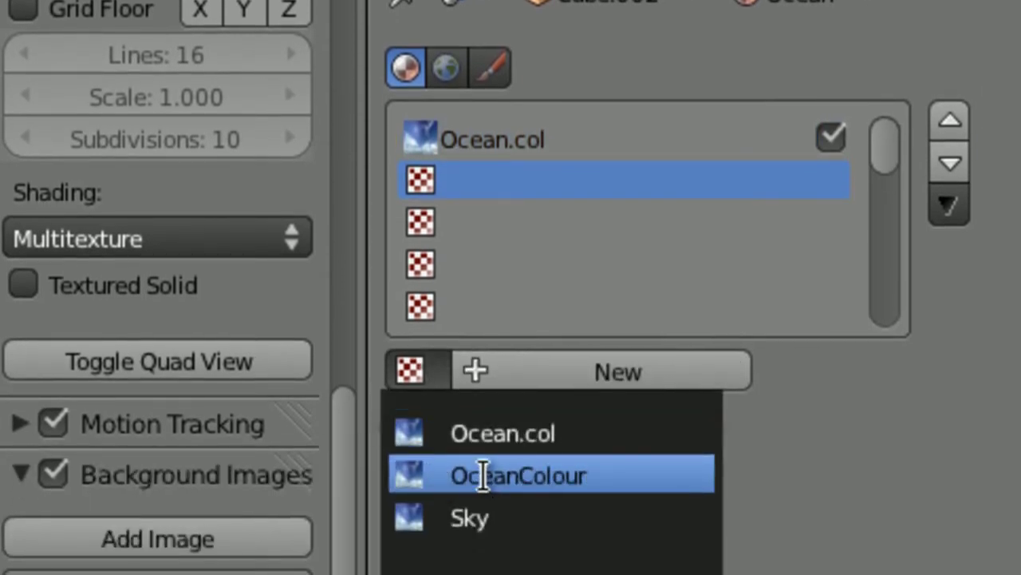
click(485, 435)
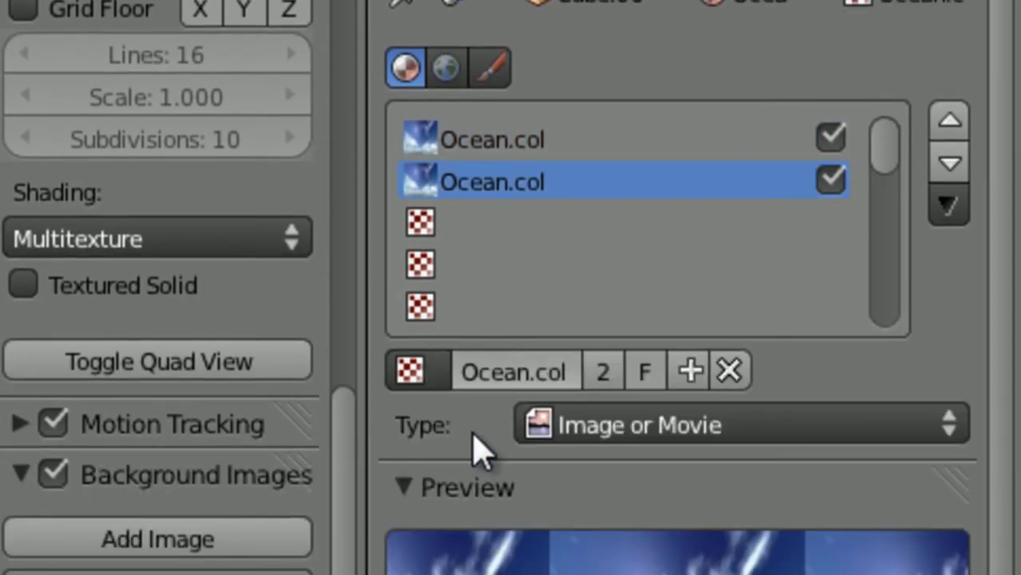
Make the second slot's texture a single-user copy and rename it Ocean.ref
click(604, 375)
click(604, 383)
drag(613, 373, 534, 373)
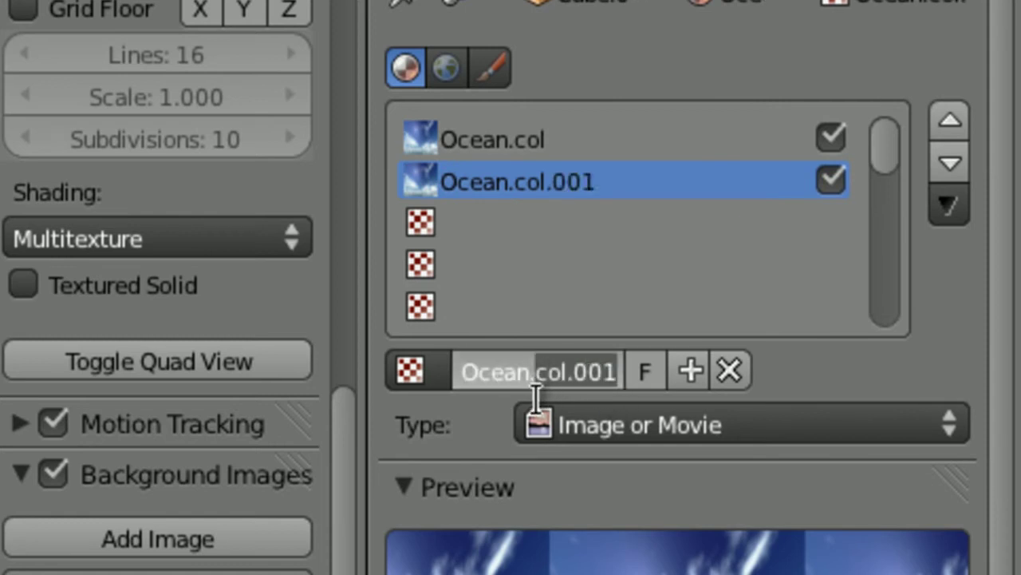
text(ref)
key(Return)
Set the mapping coordinates of the Ocean.ref texture to Reflection
scroll(535, 421, down, 10)
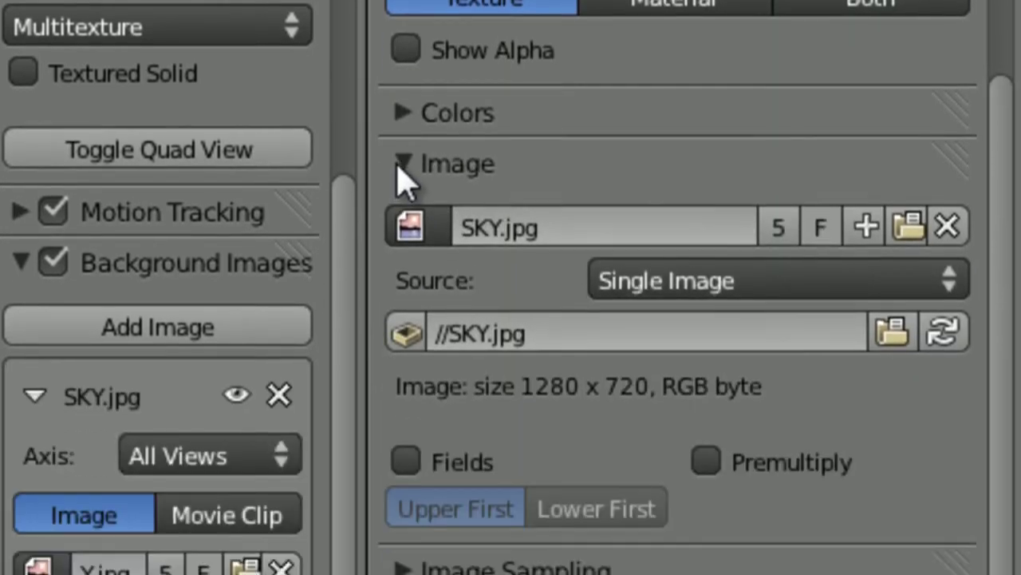
scroll(404, 178, down, 10)
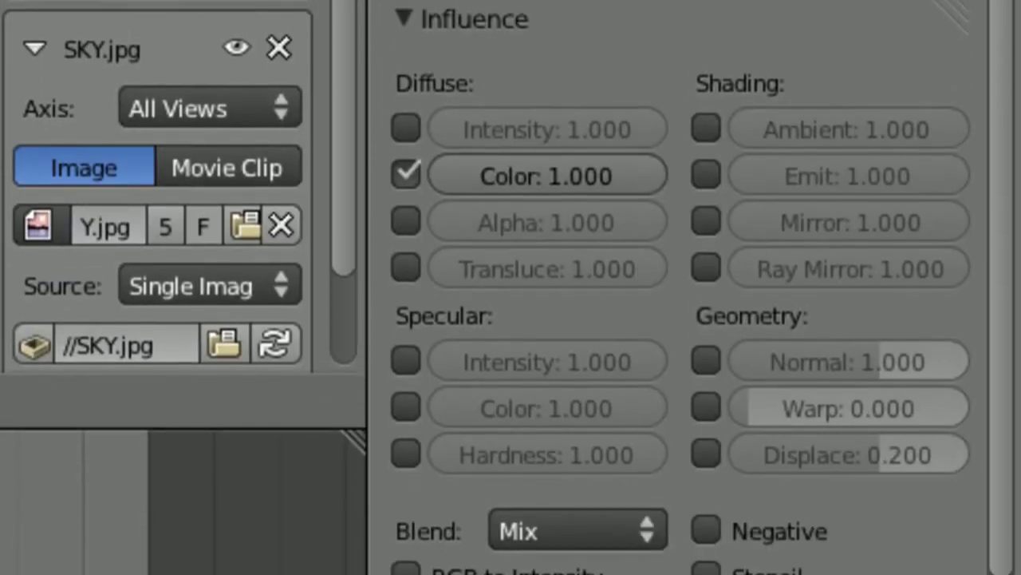
scroll(503, 14, up, 5)
click(627, 33)
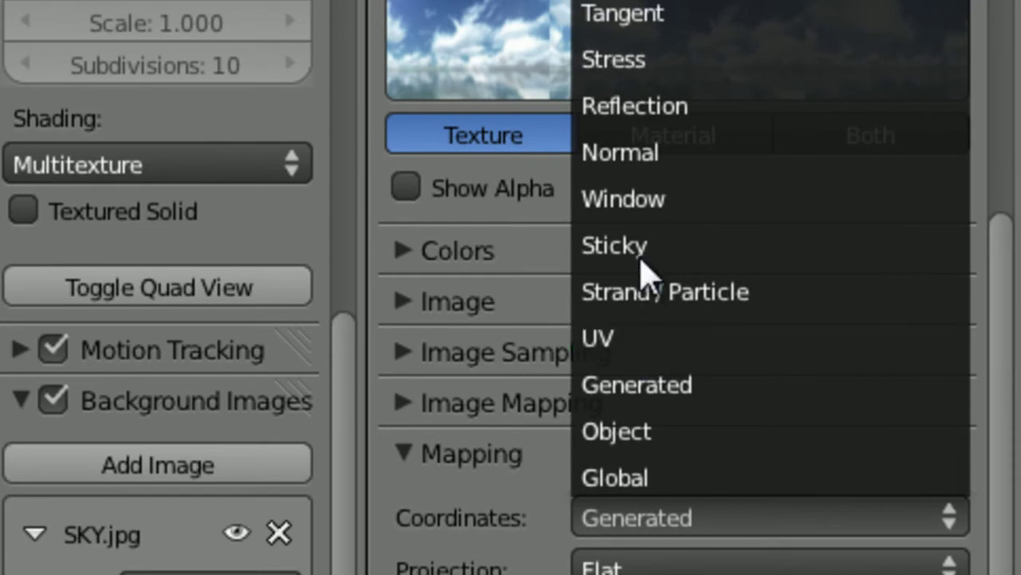
click(638, 106)
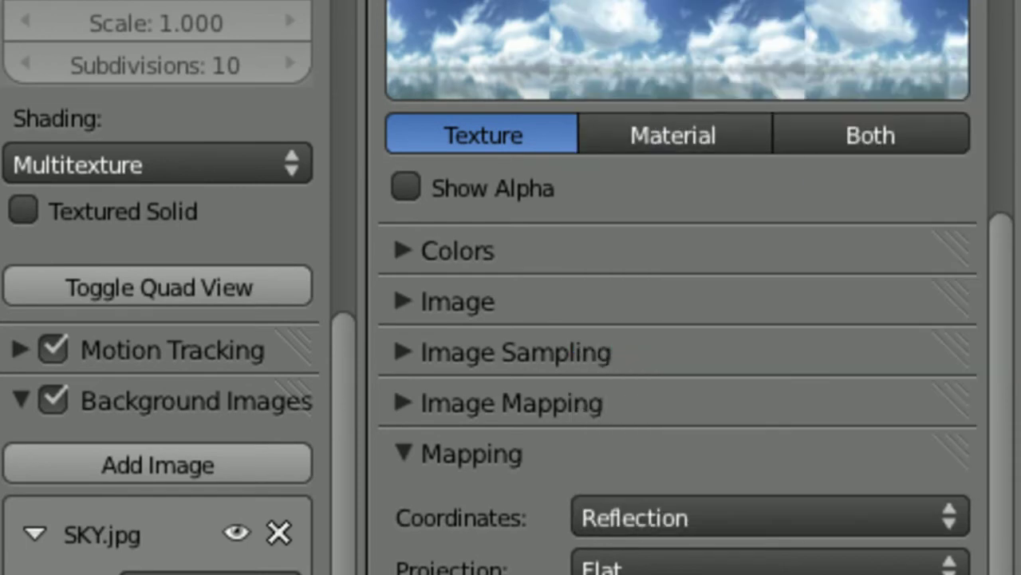
Enable the Mirror influence of the Ocean.ref texture and switch its preview to show the material
scroll(798, 360, down, 10)
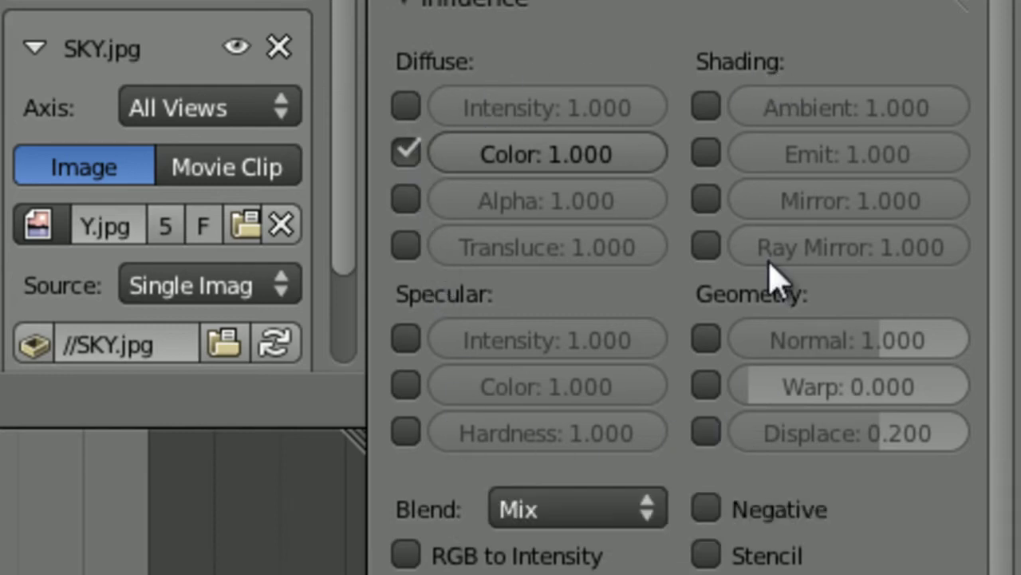
click(711, 200)
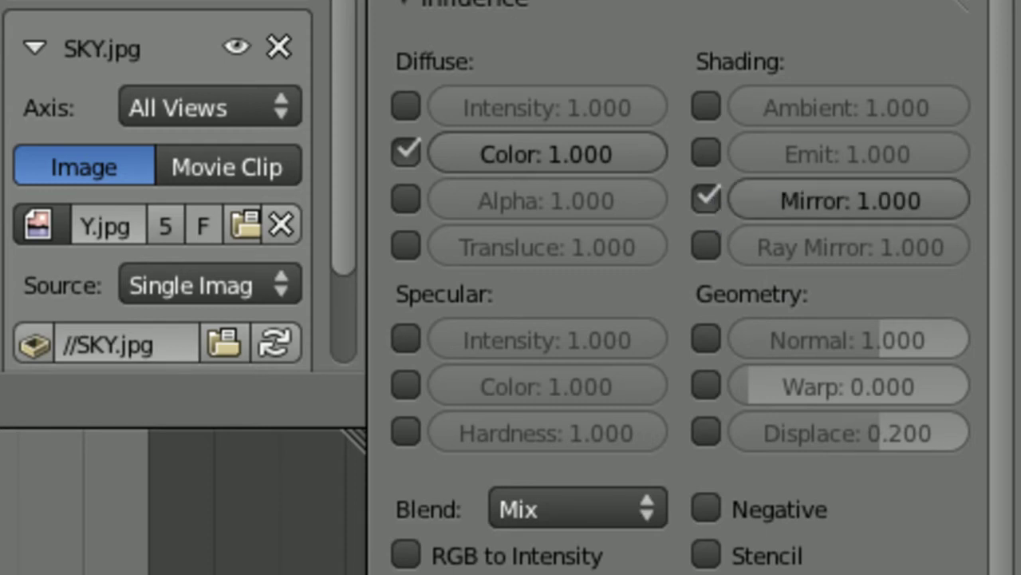
scroll(1012, 216, up, 1)
scroll(1012, 216, up, 10)
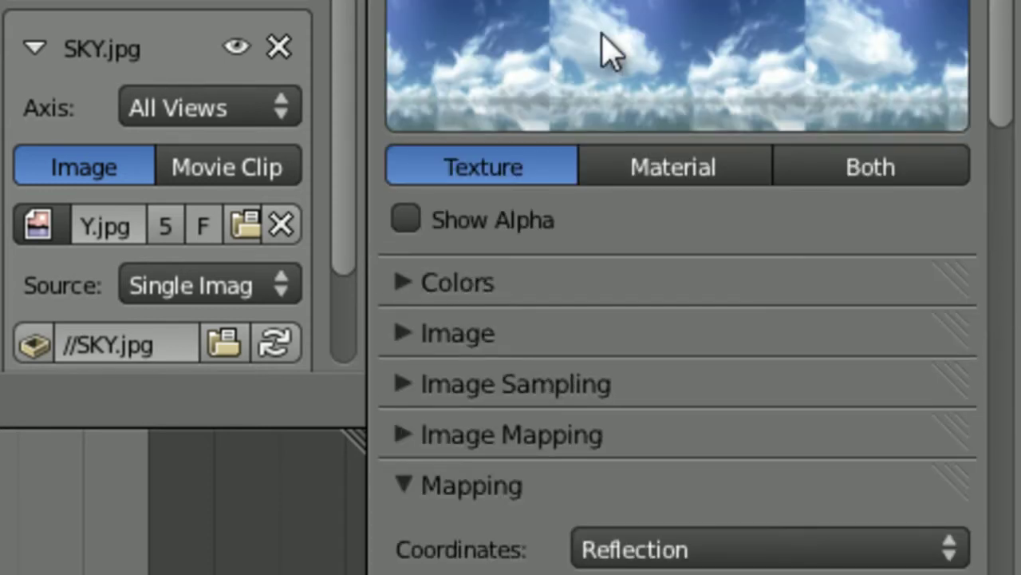
click(660, 167)
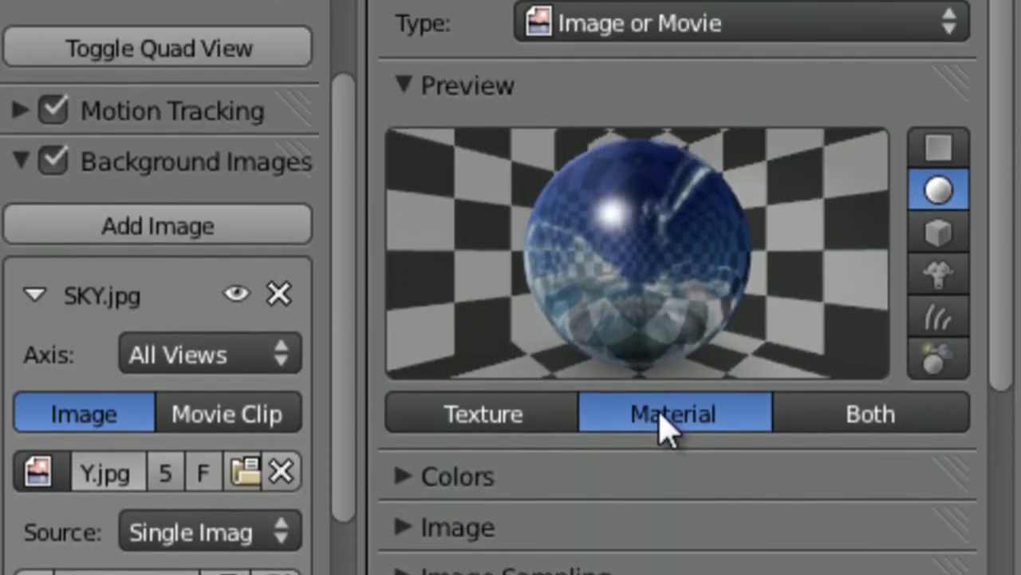
scroll(1006, 192, down, 10)
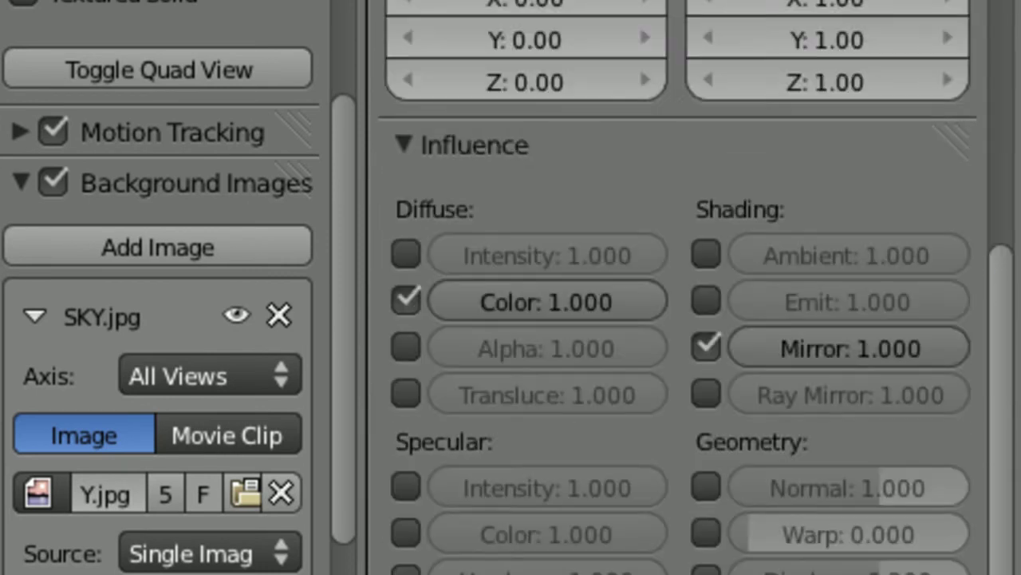
Expand the Ocean material's diffuse settings and try a Minnaert darkness of 0.15
scroll(678, 319, up, 8)
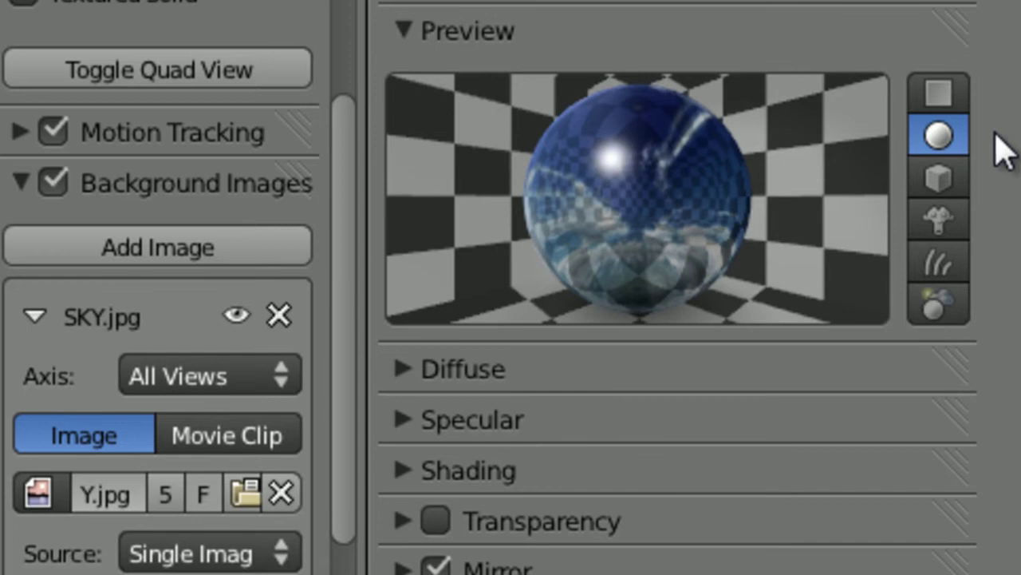
click(423, 368)
click(666, 536)
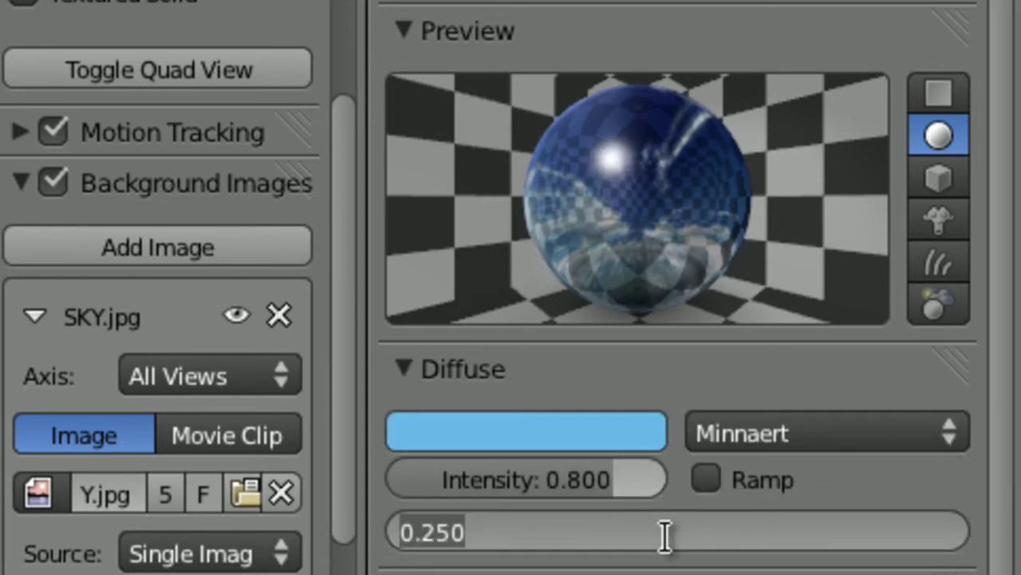
text(.15)
key(Return)
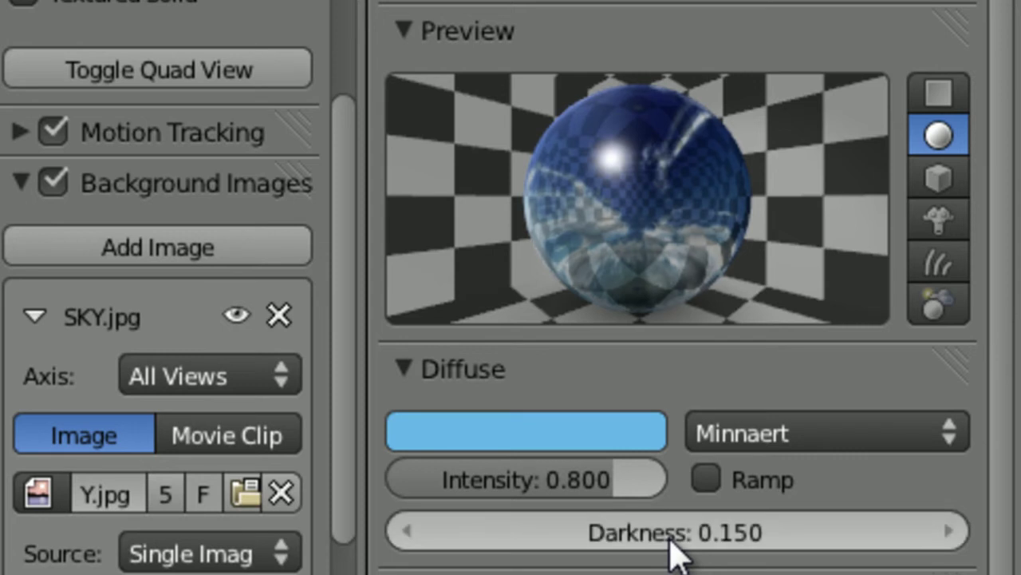
Try a Minnaert darkness of 0.5 on the Ocean material
click(667, 537)
text(.5)
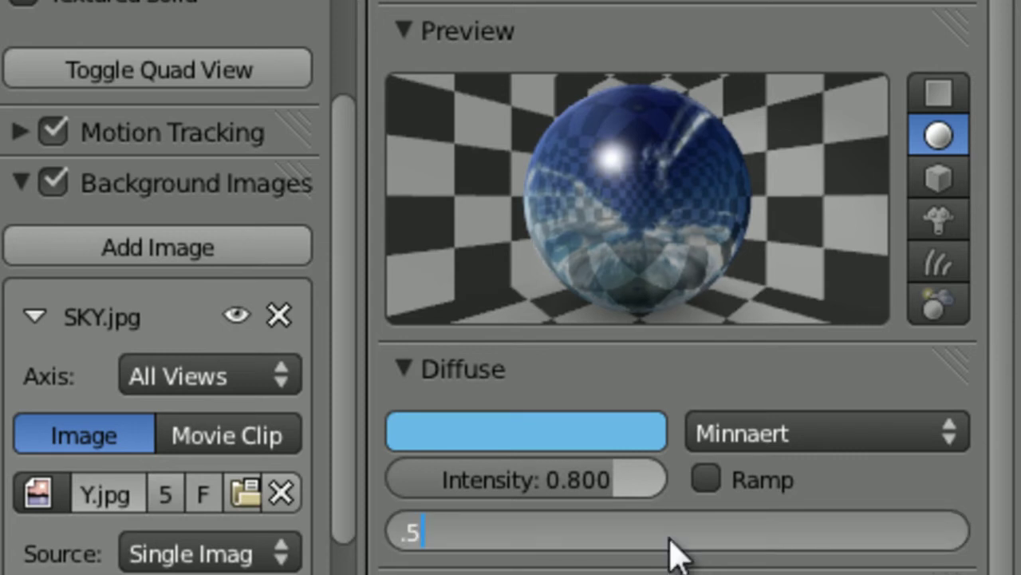
key(Return)
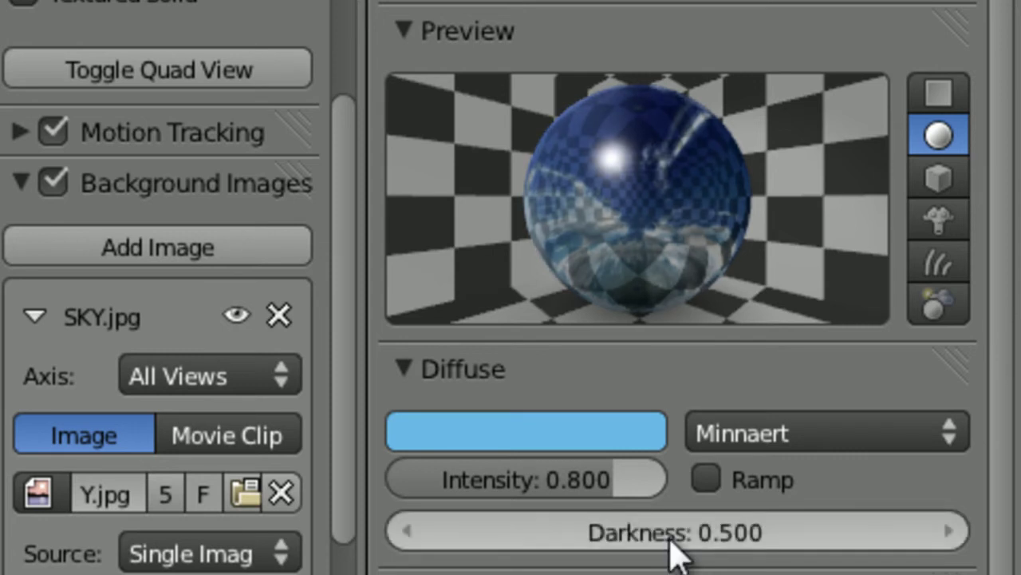
Set the Ocean material's Minnaert darkness to 0.05
click(667, 537)
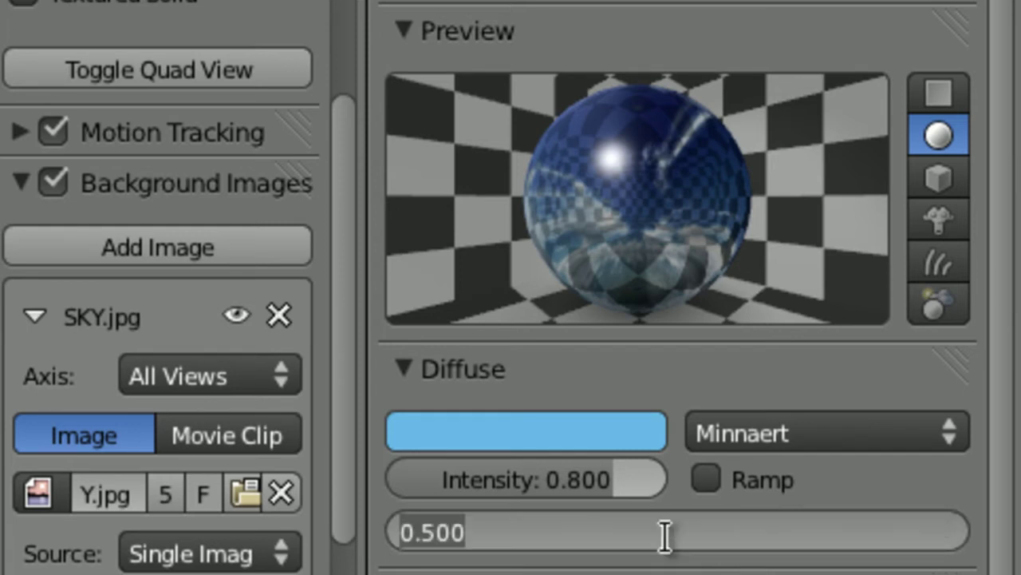
text(.05)
key(Return)
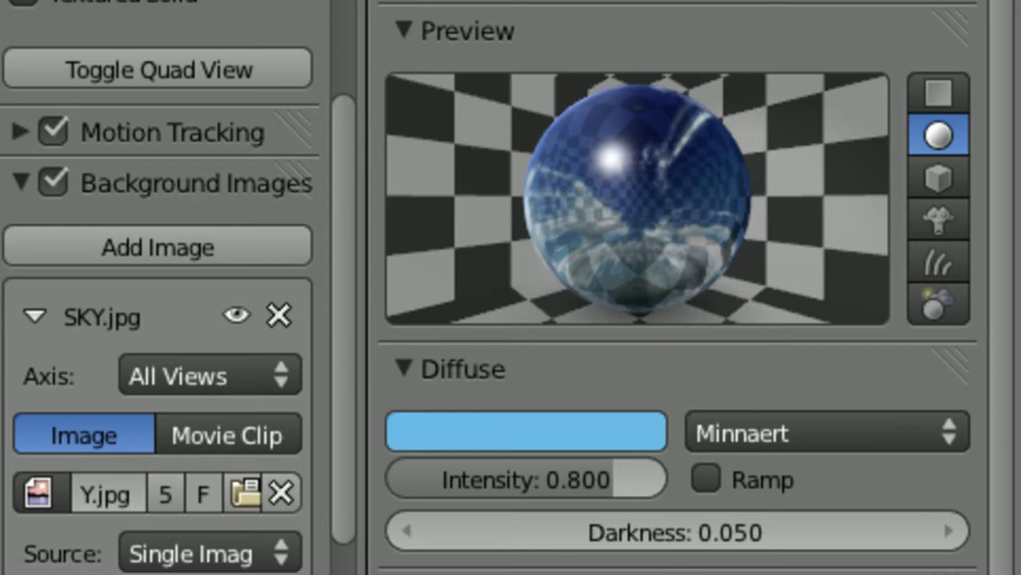
Reduce the Ocean.ref texture's influence to about 0.917 for Color and about 0.791 for Mirror
scroll(992, 410, down, 8)
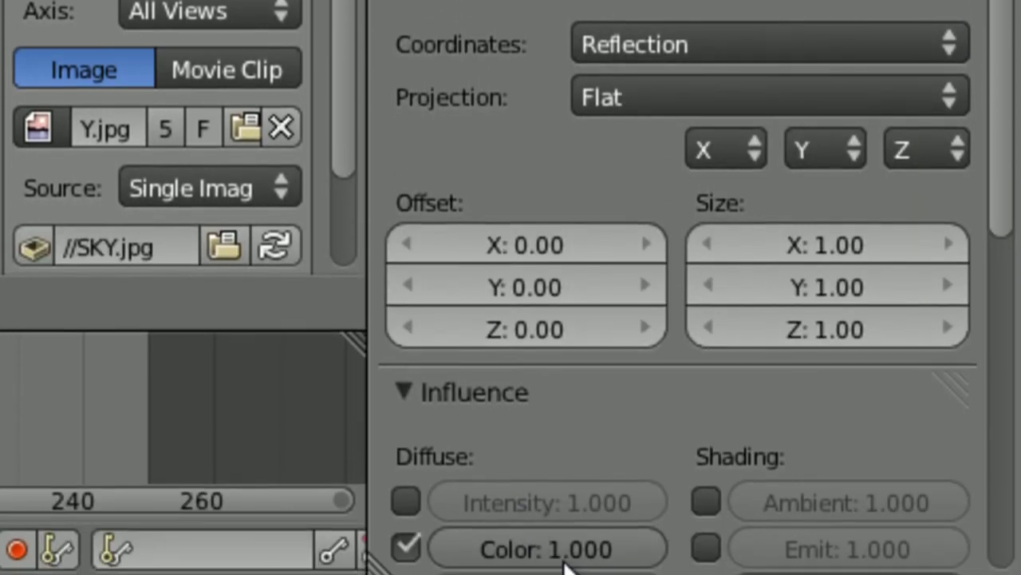
drag(566, 563, 458, 547)
scroll(1009, 219, down, 4)
scroll(1009, 219, down, 1)
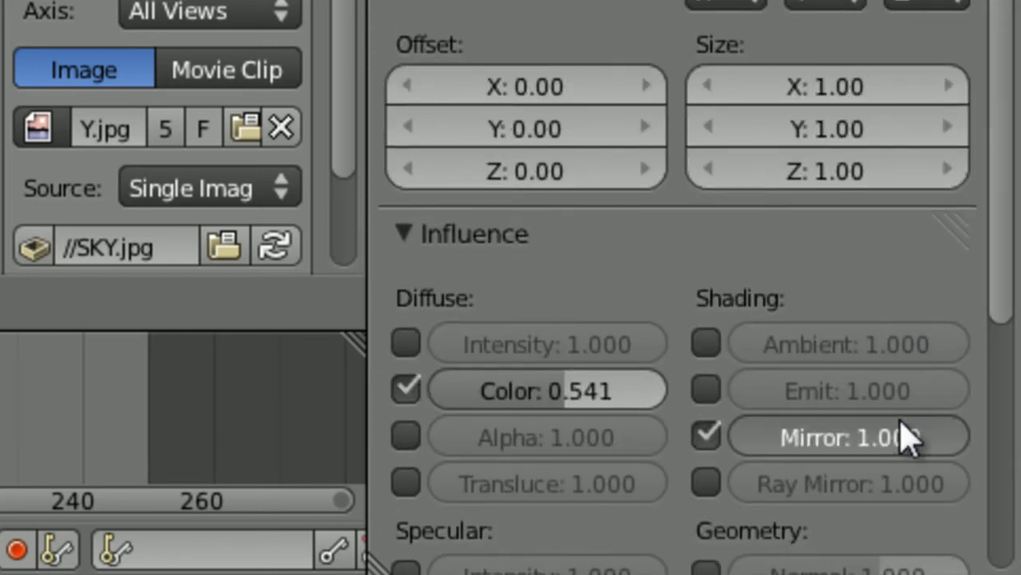
drag(901, 433, 860, 451)
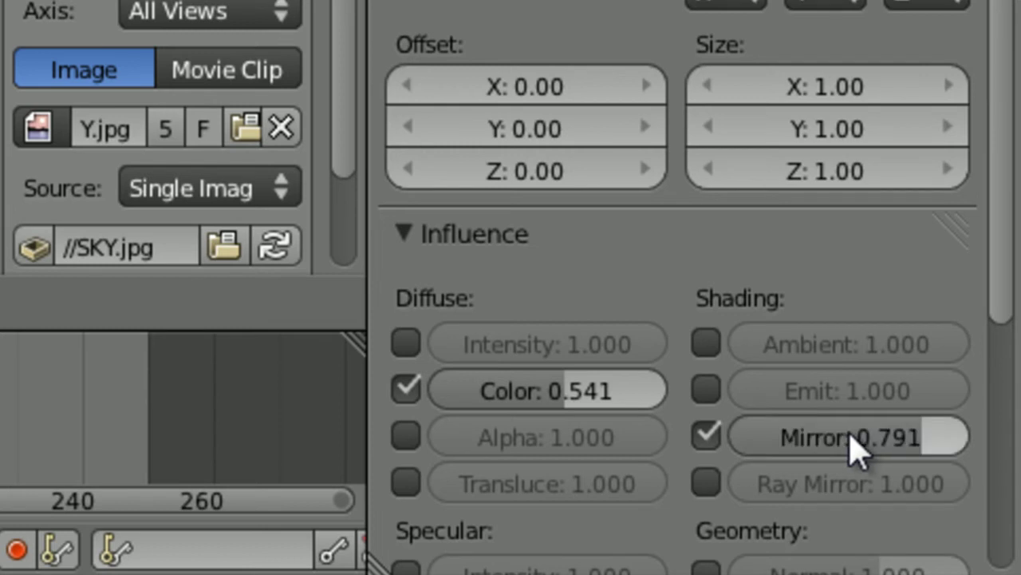
click(861, 451)
click(607, 394)
drag(606, 394, 688, 411)
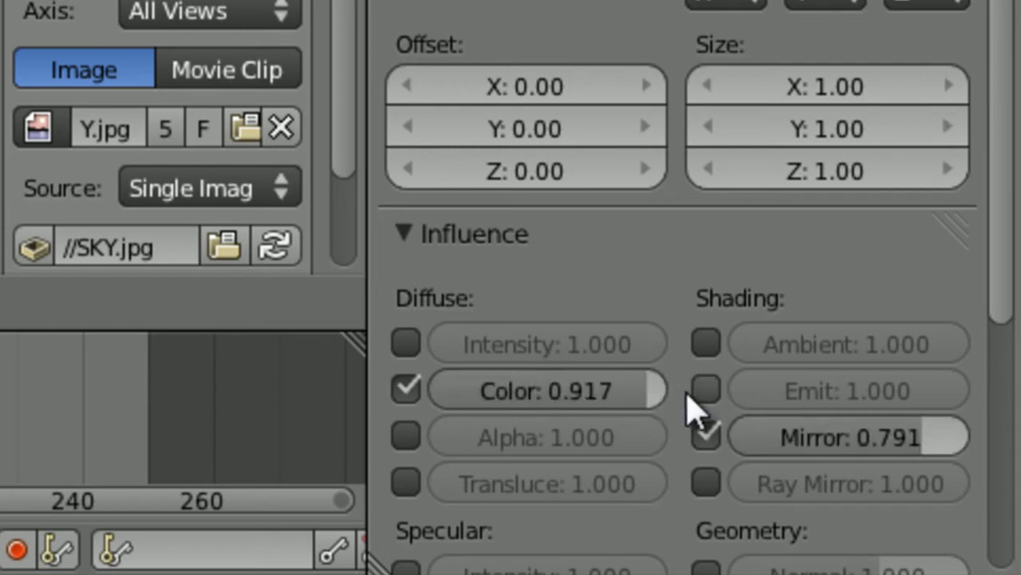
Assign the Ocean.001 material to the mesh for comparison and switch back to the Ocean material
scroll(684, 330, up, 8)
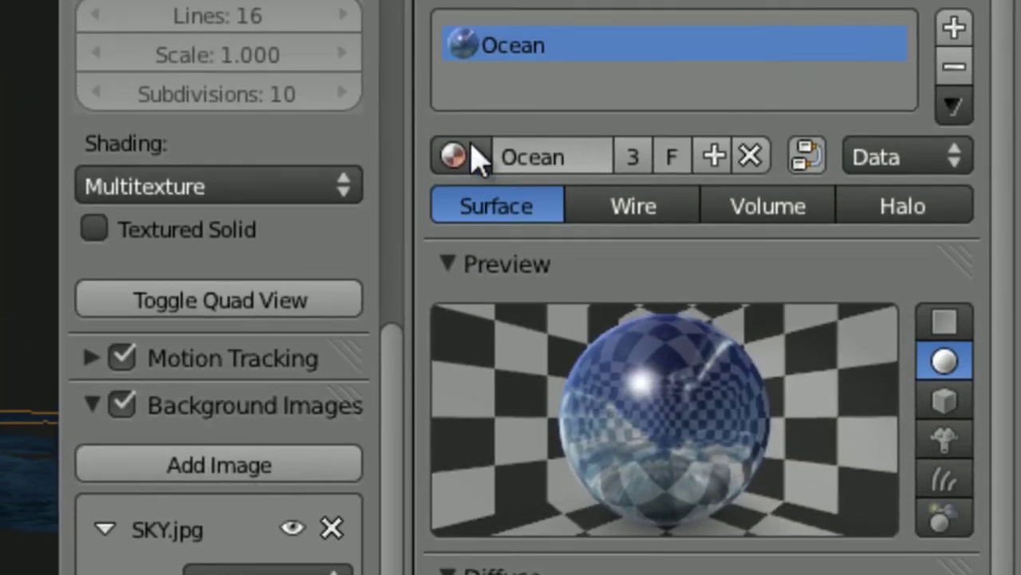
click(454, 157)
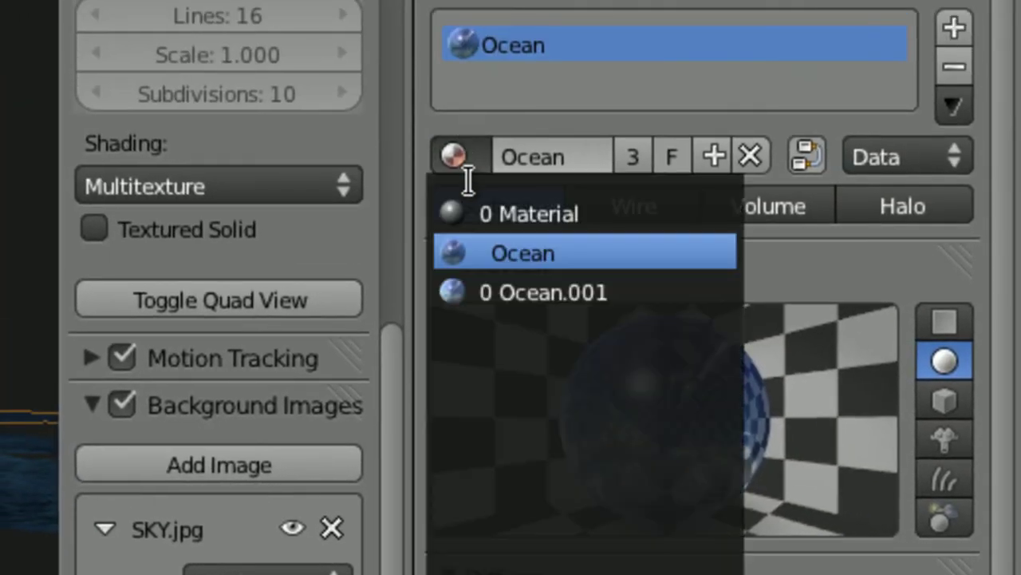
key(Return)
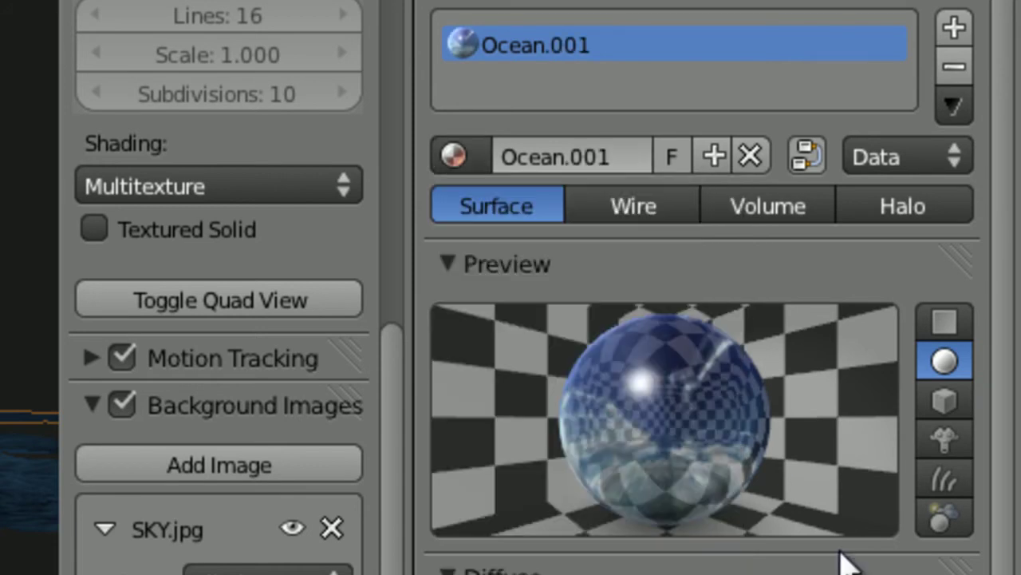
click(456, 162)
key(Return)
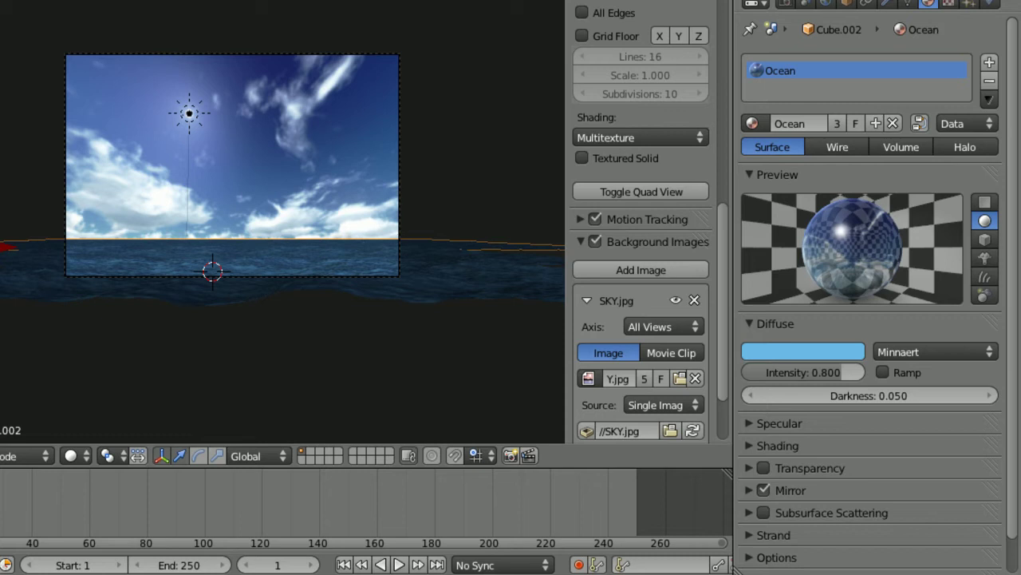
Expand the Ocean material's mirror settings and try a reflectivity of about 0.606
scroll(1015, 381, down, 2)
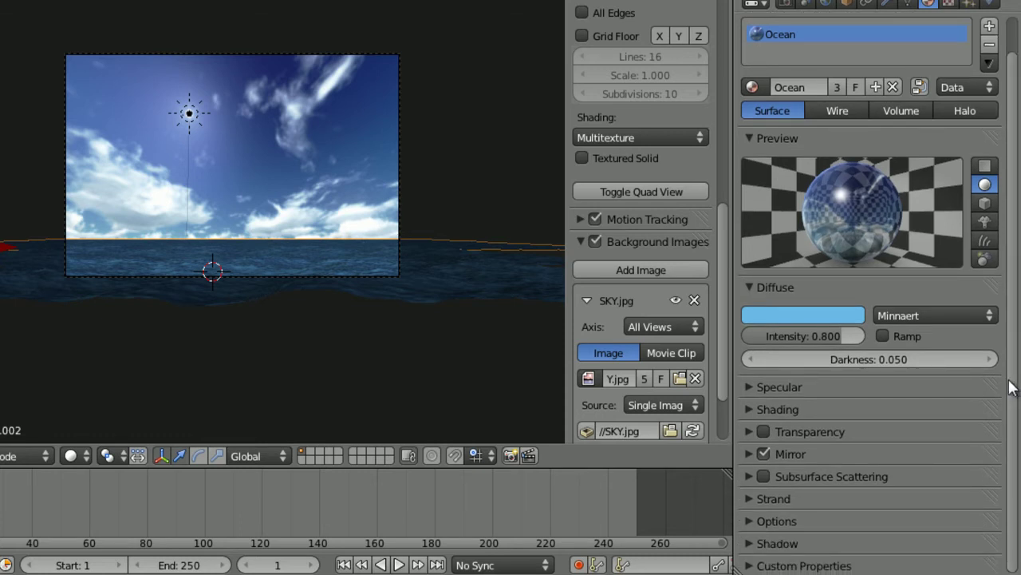
click(750, 453)
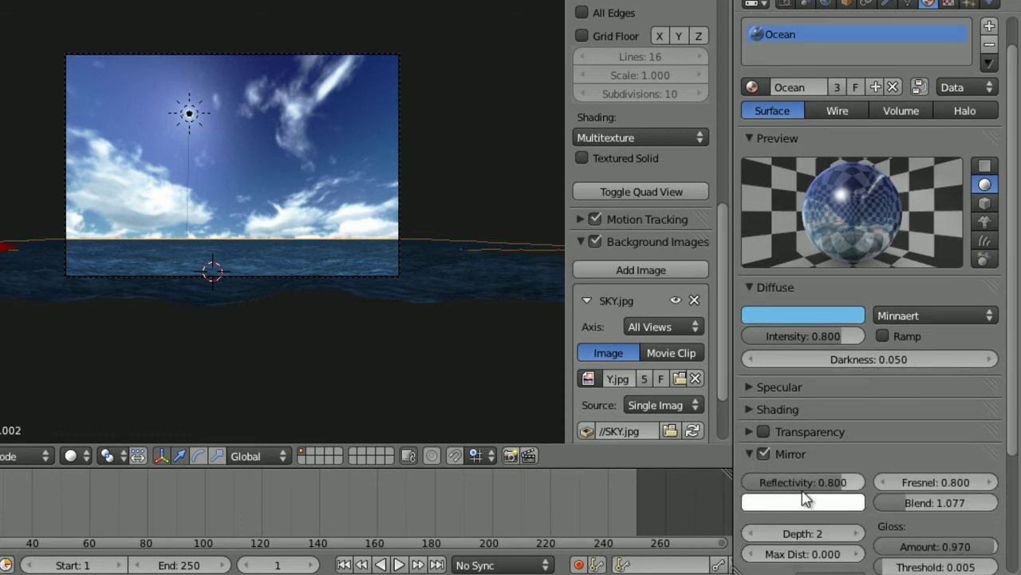
drag(797, 488, 776, 495)
Check the mapping and influence settings of the Ocean.ref texture against the Ocean material's preview
click(949, 4)
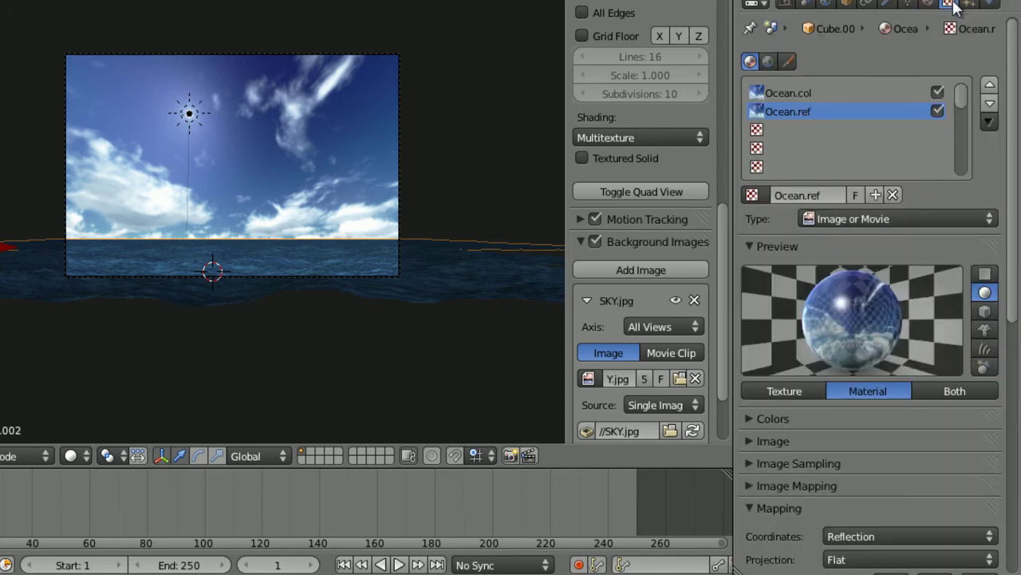
scroll(935, 465, down, 8)
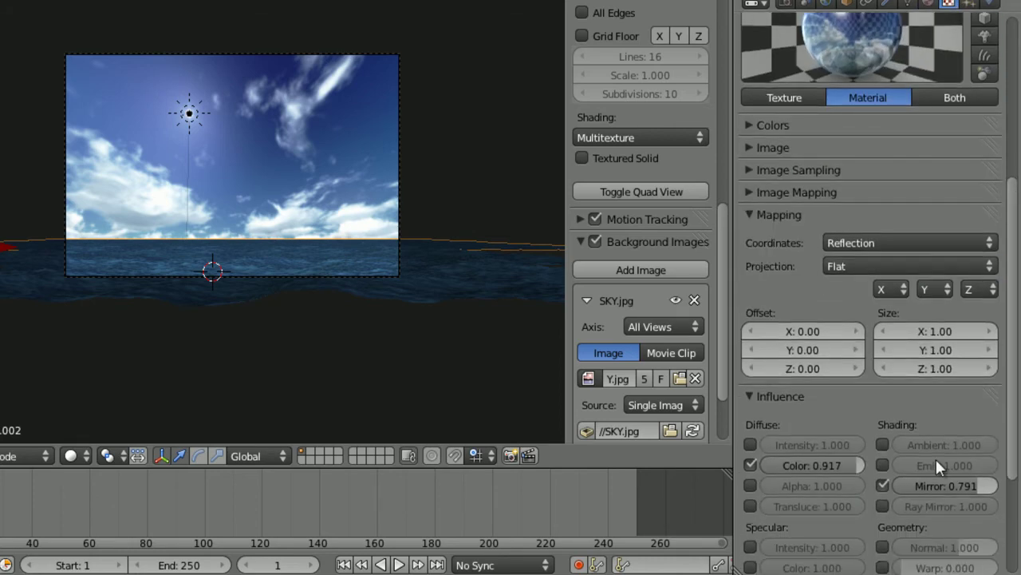
scroll(1019, 288, up, 3)
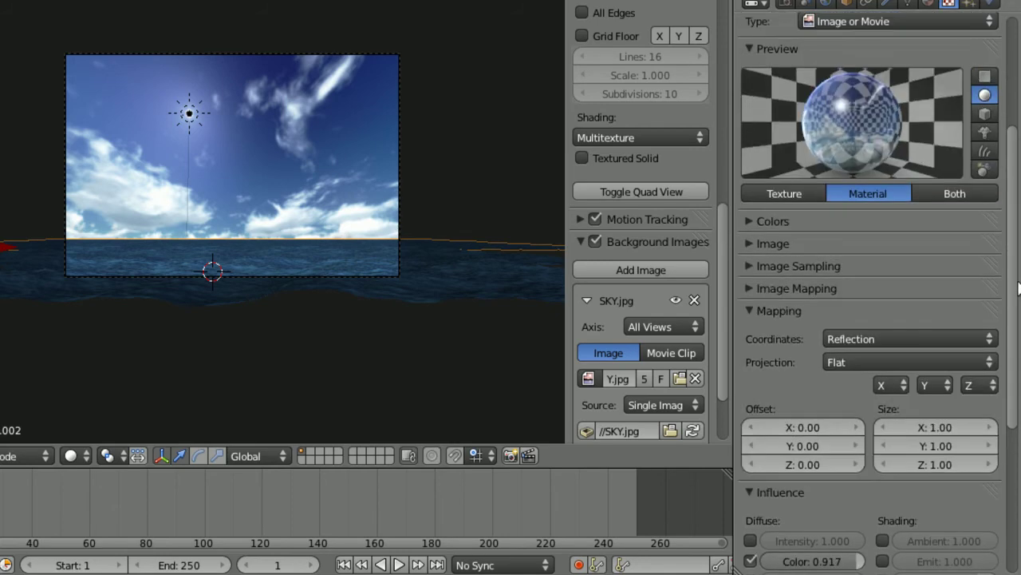
click(929, 4)
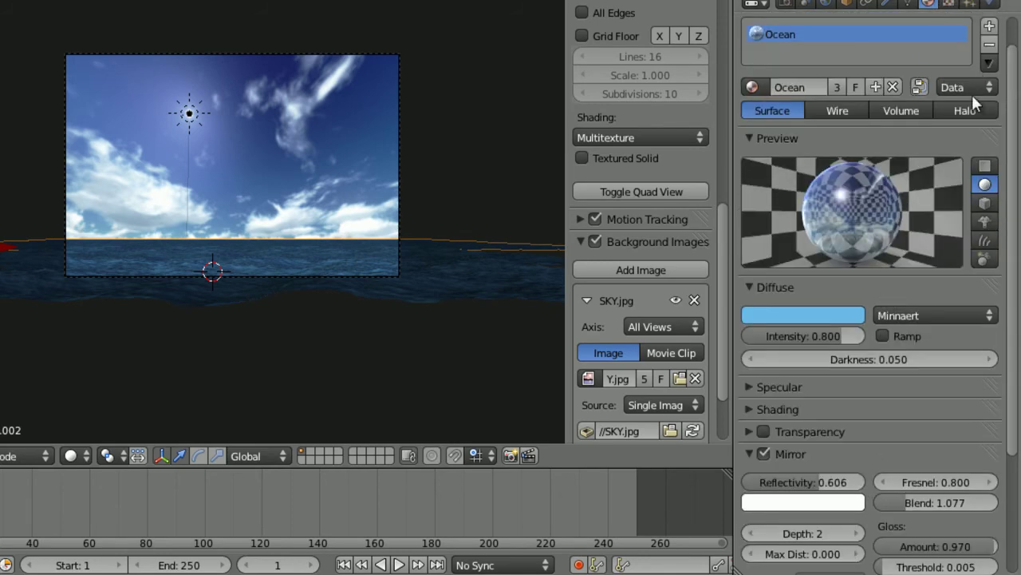
click(950, 3)
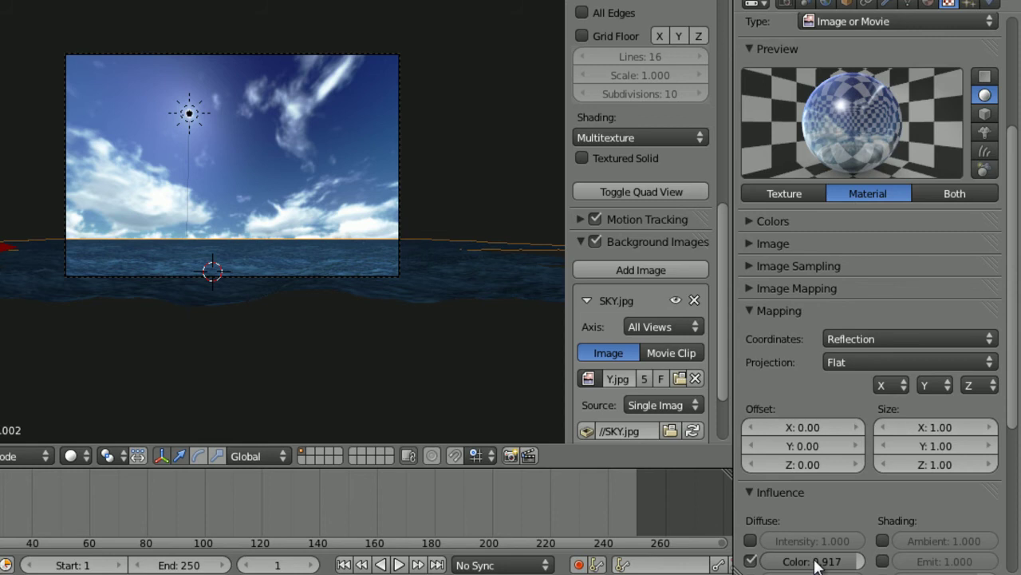
Set the Ocean material's mirror reflectivity to 0.5 and save the file
click(930, 4)
drag(830, 485, 808, 495)
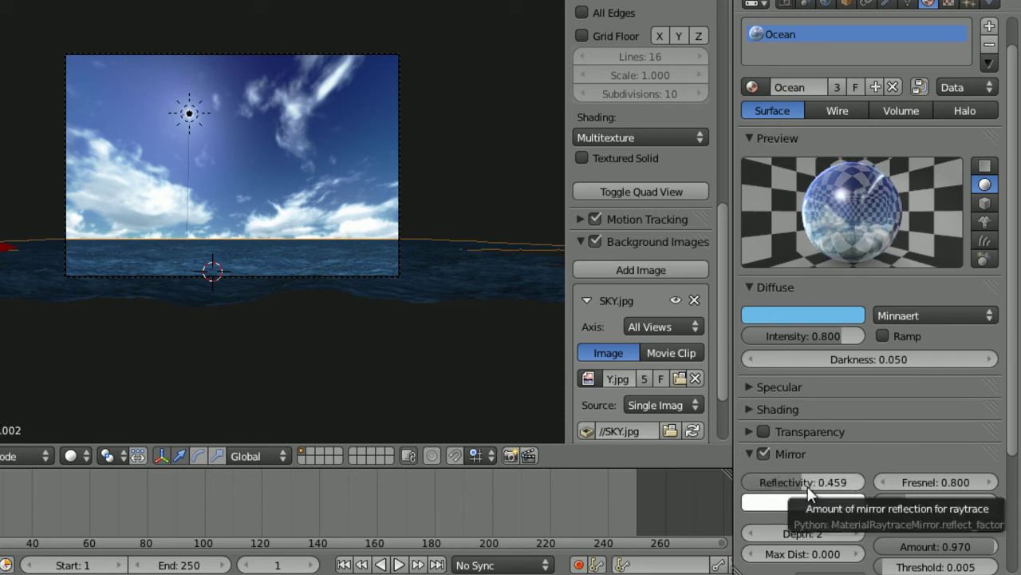
click(805, 488)
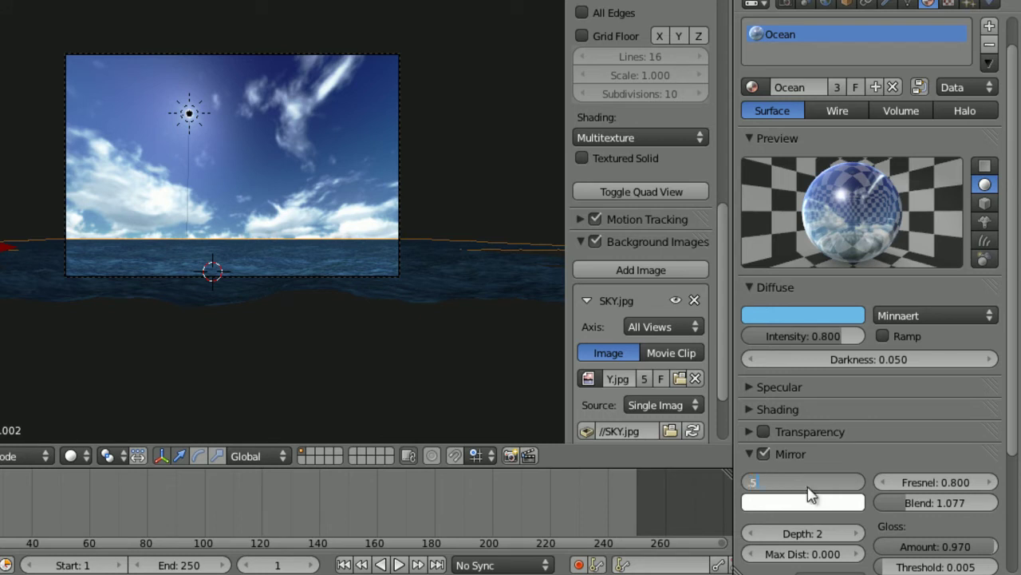
text(.5)
key(Return)
scroll(1018, 150, up, 2)
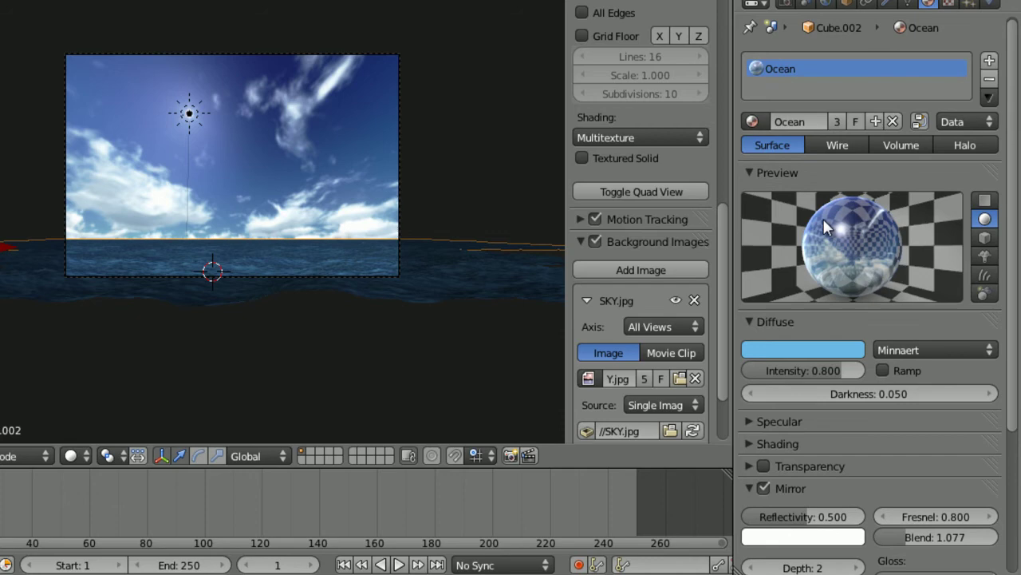
key(ctrl+s)
Remove the Sky texture from the World's first texture slot
click(823, 3)
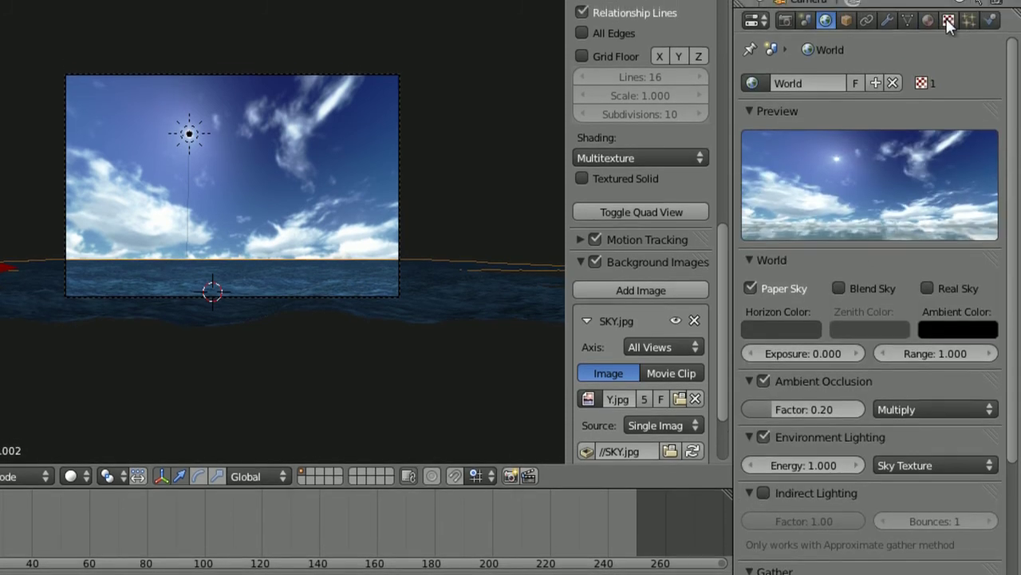
click(948, 2)
scroll(989, 64, up, 4)
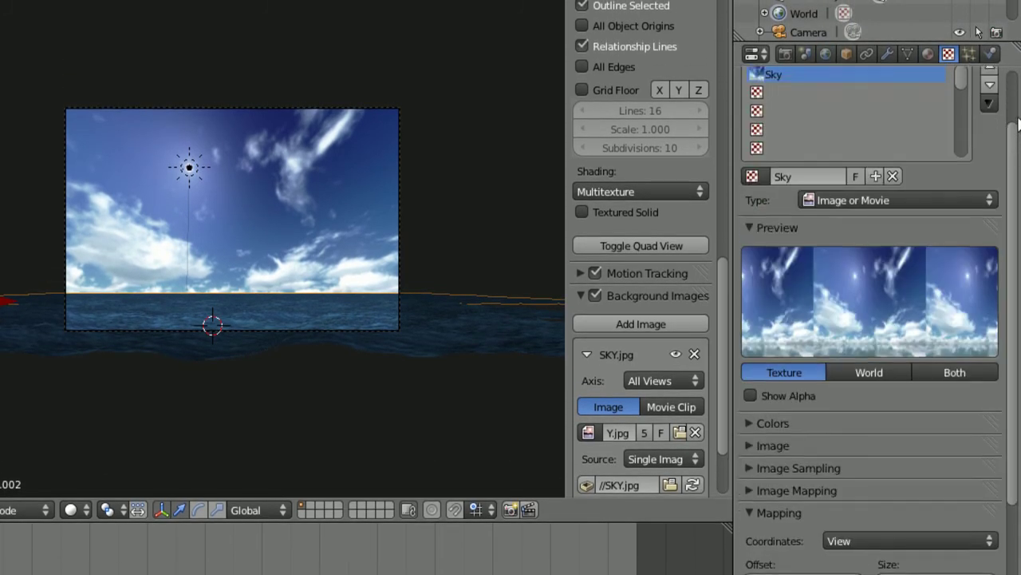
scroll(900, 194, up, 2)
click(894, 233)
Switch from the World to the Ocean material's texture slots and back to the World's texture slots
click(826, 53)
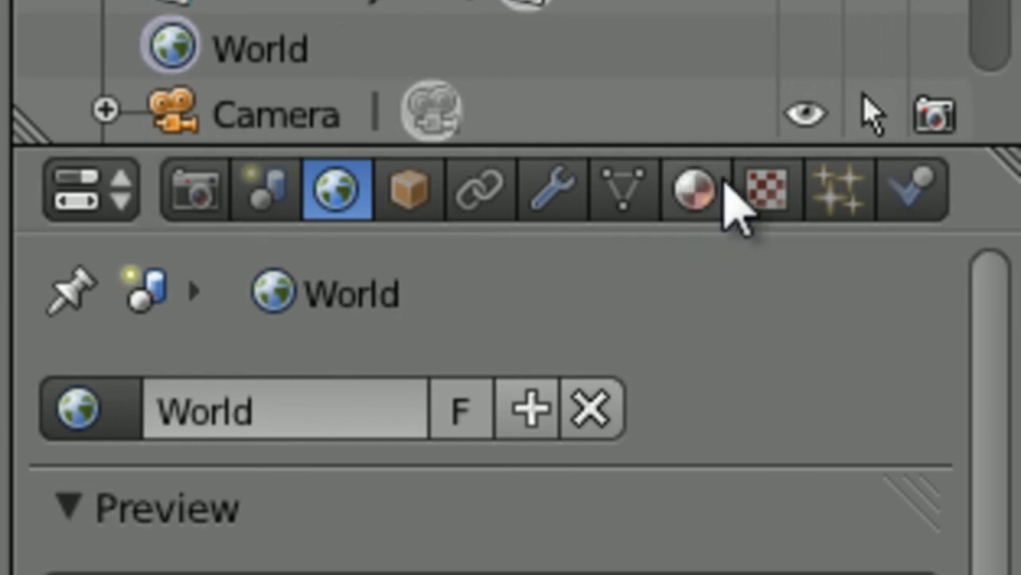
click(763, 189)
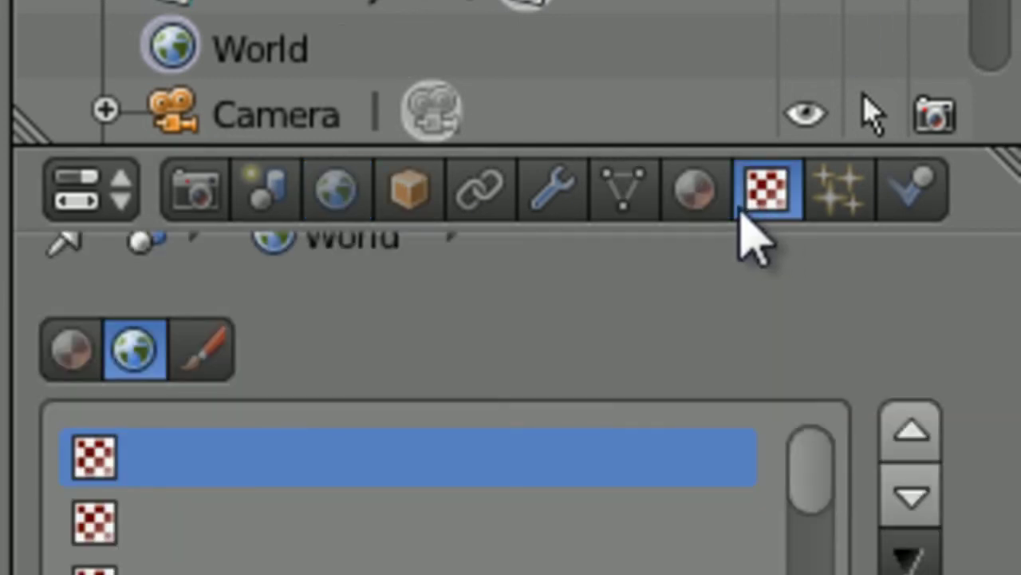
click(702, 192)
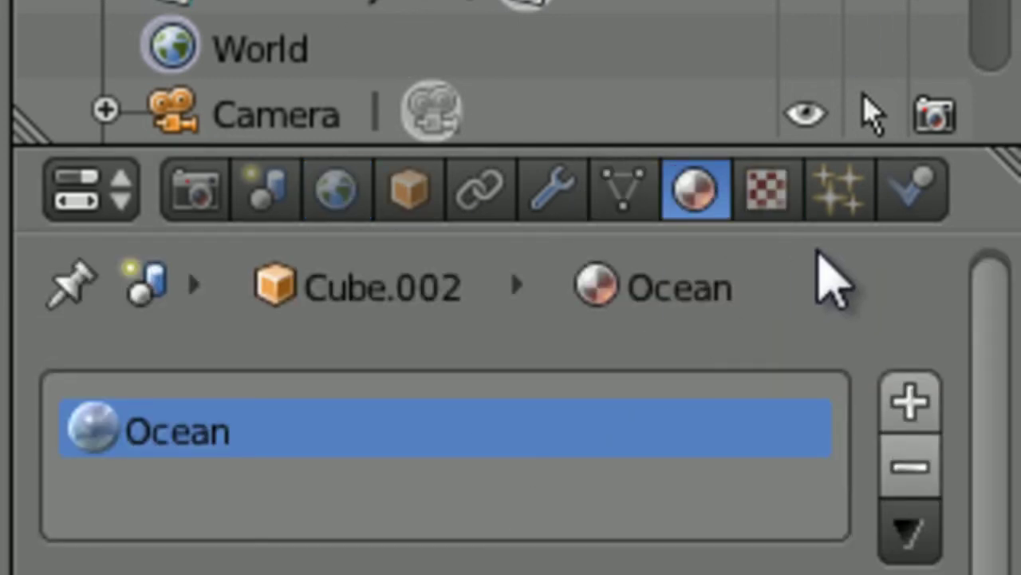
click(786, 182)
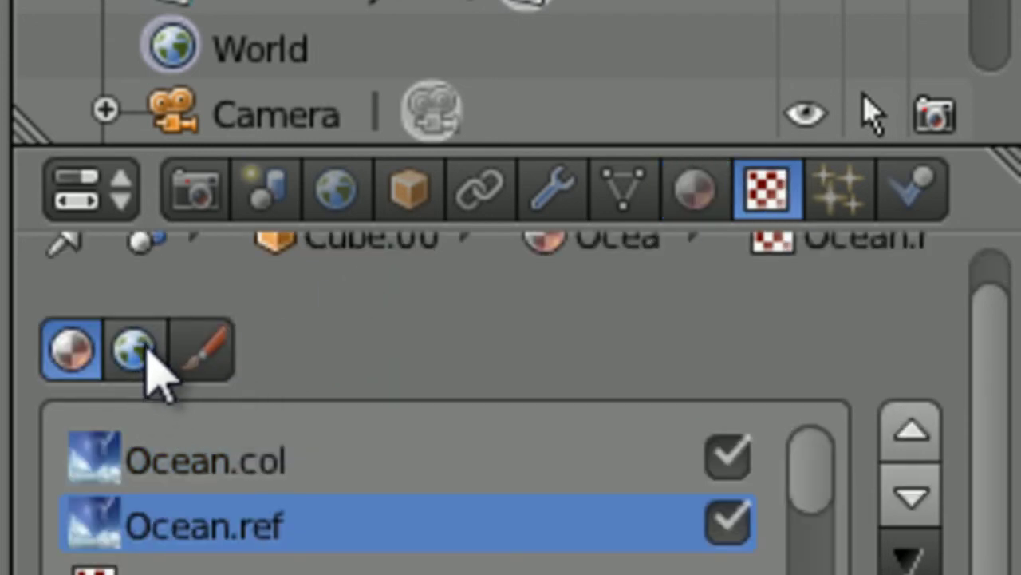
click(130, 369)
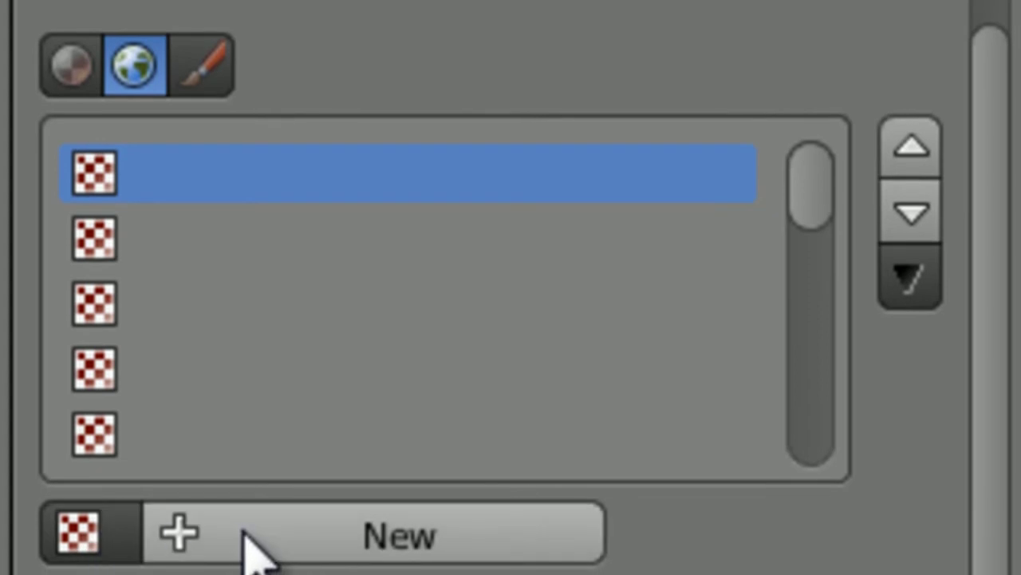
Create a new World texture named Sky.col and set its type to Image or Movie
click(304, 547)
click(302, 534)
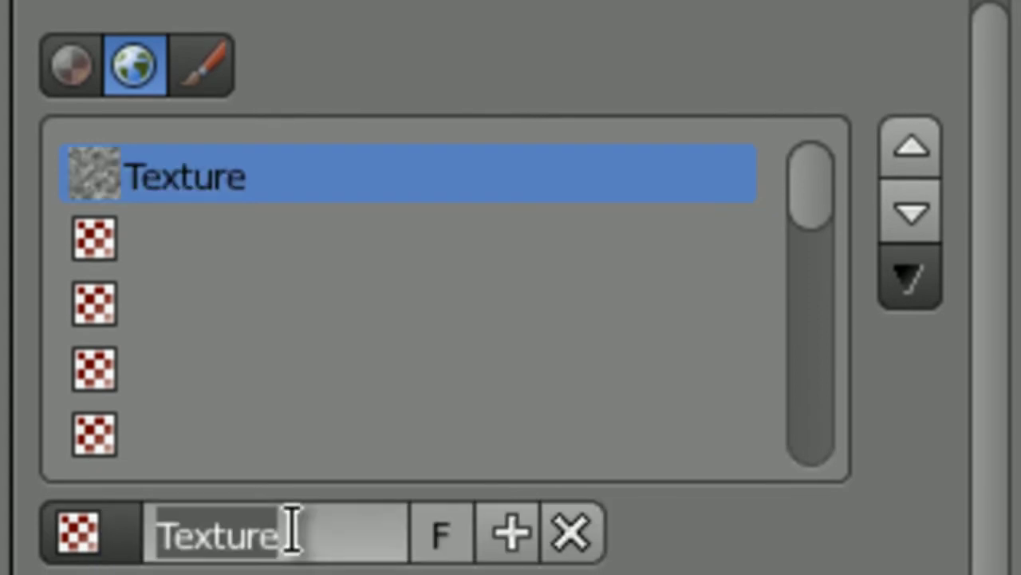
text(Sky.col)
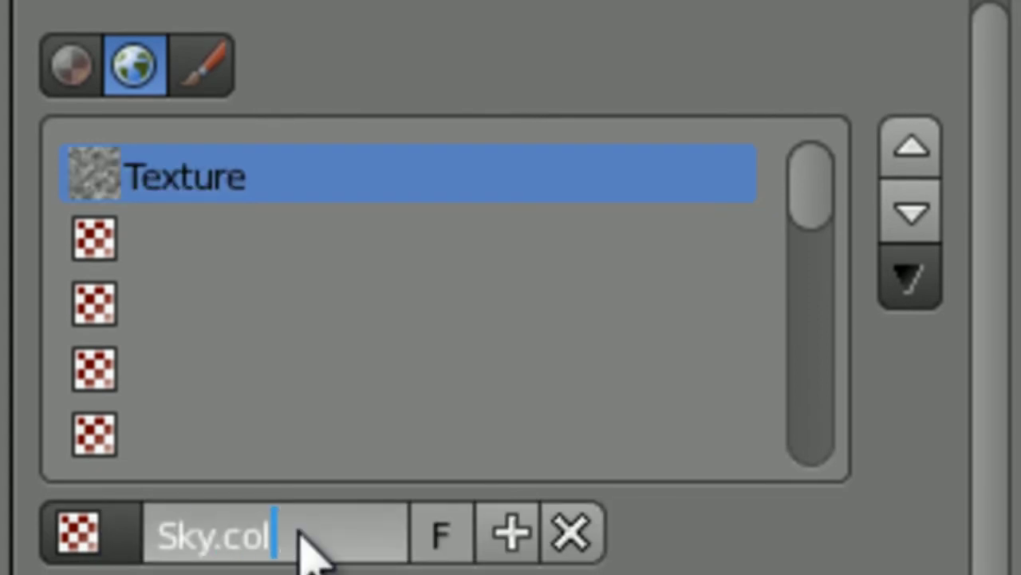
key(Return)
click(338, 434)
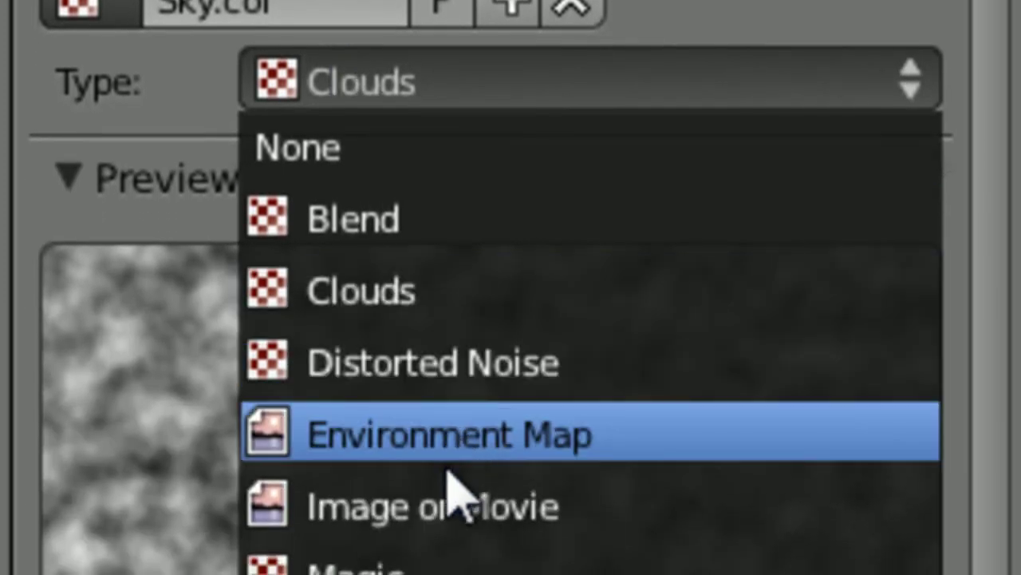
click(447, 501)
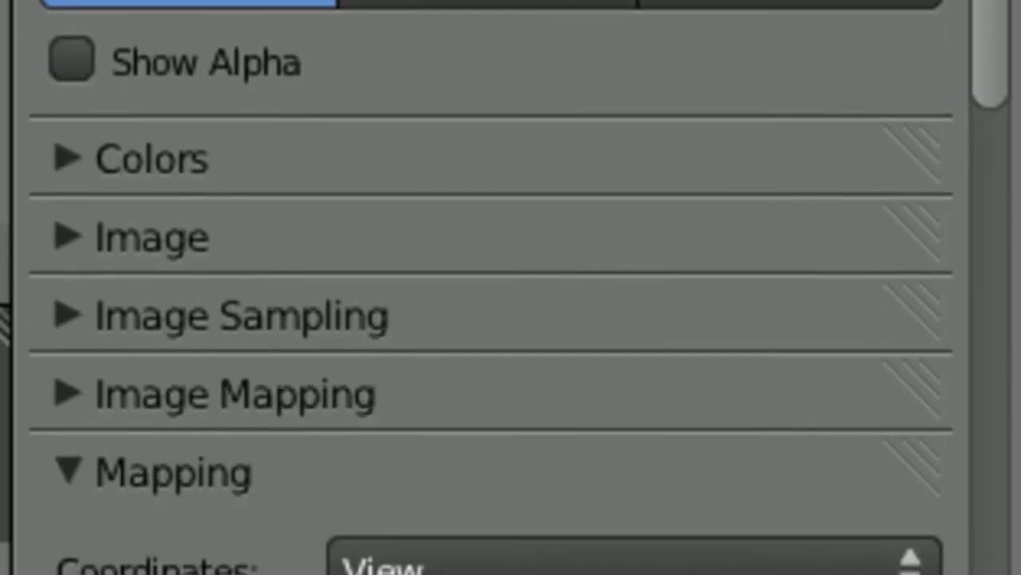
Load SKY.jpg from the Ocean Tutorial folder as the image of the Sky.col World texture
click(72, 263)
click(751, 343)
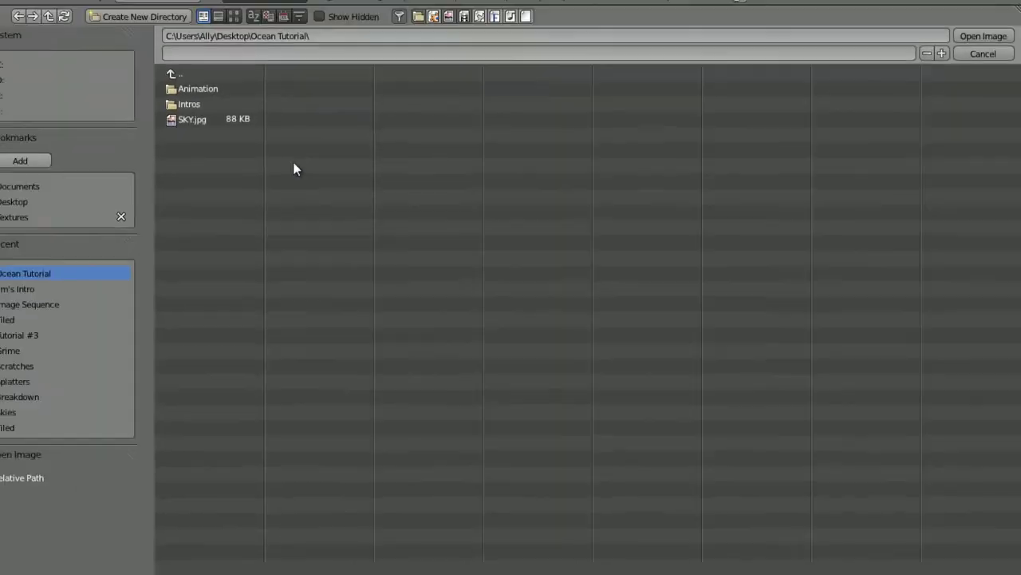
click(217, 132)
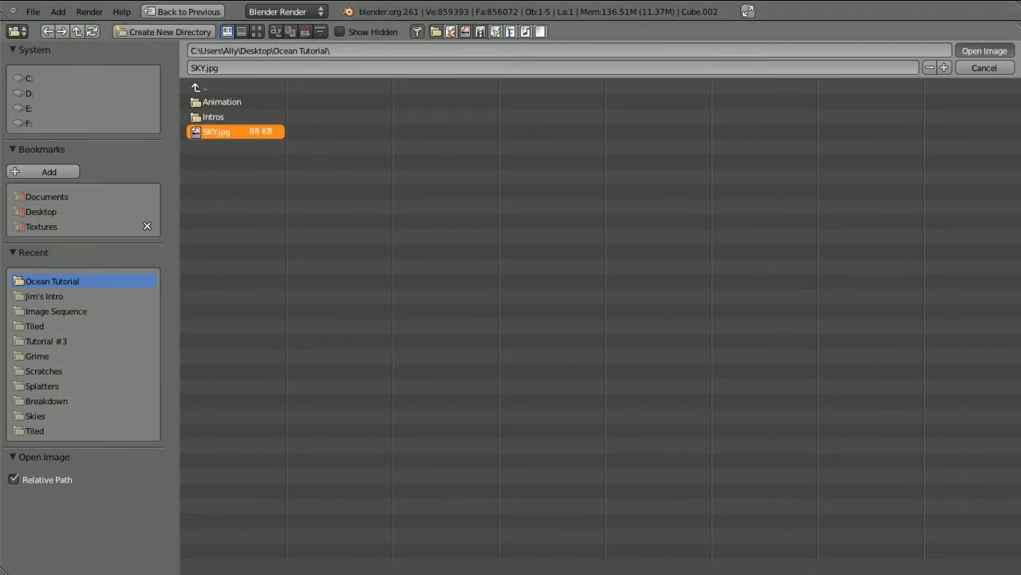
click(985, 51)
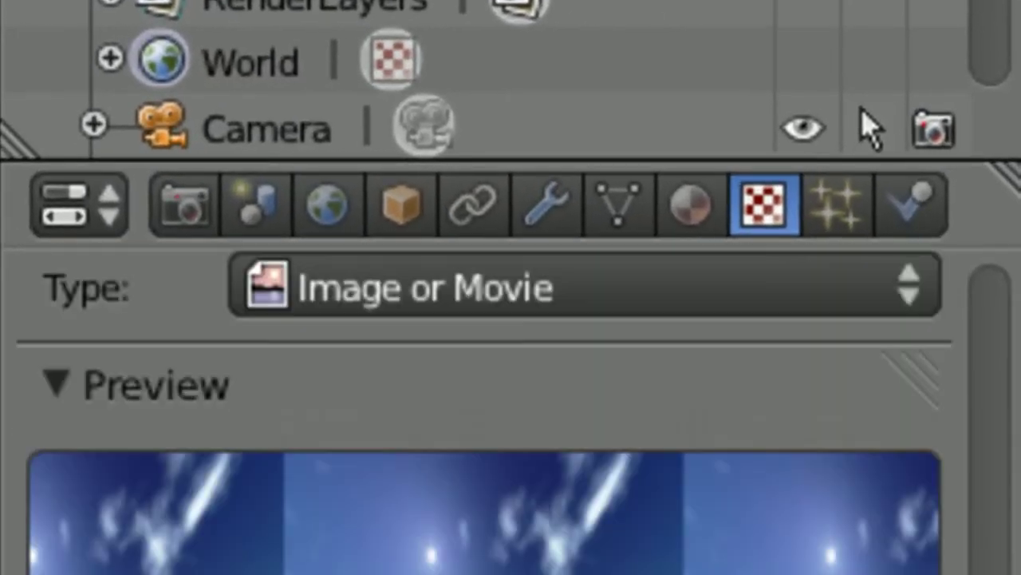
scroll(869, 128, down, 3)
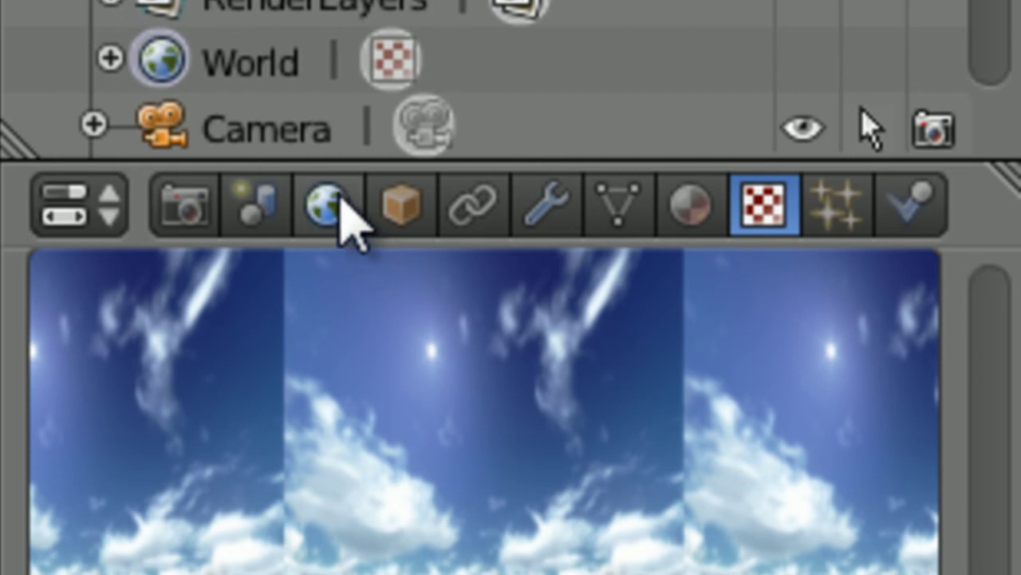
Enable the Horizon influence for the World's Sky.col texture
click(341, 201)
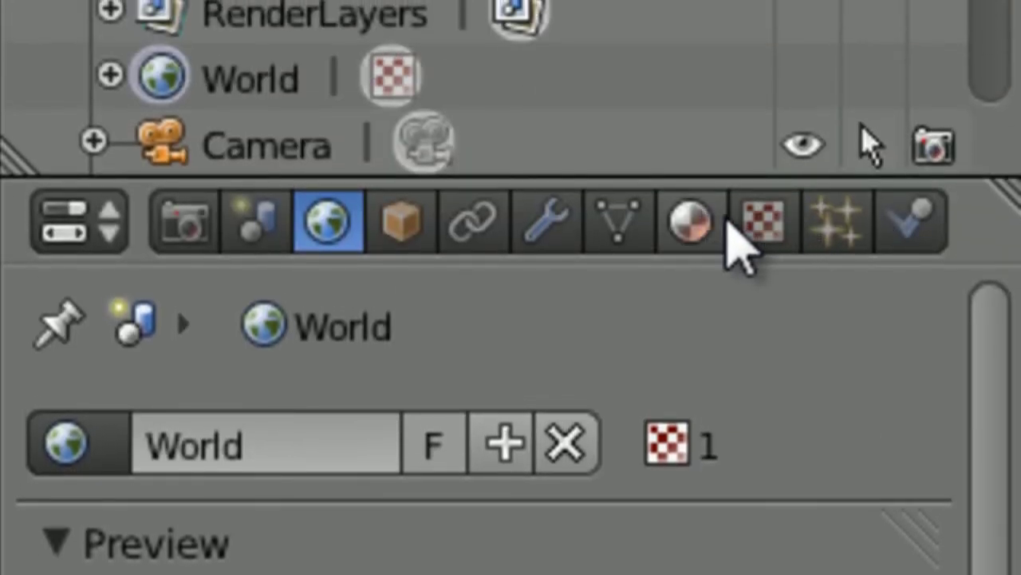
click(758, 222)
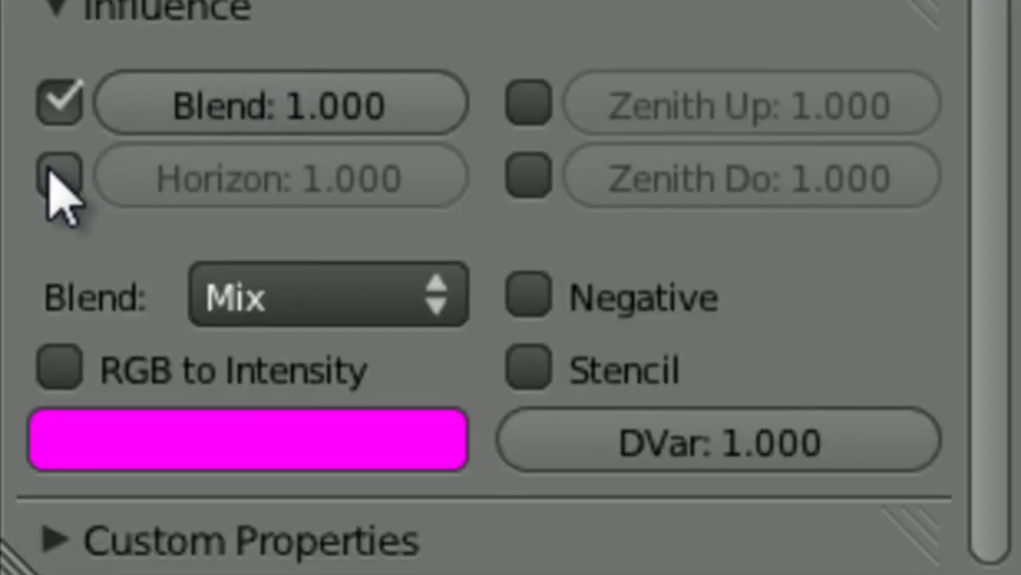
click(57, 174)
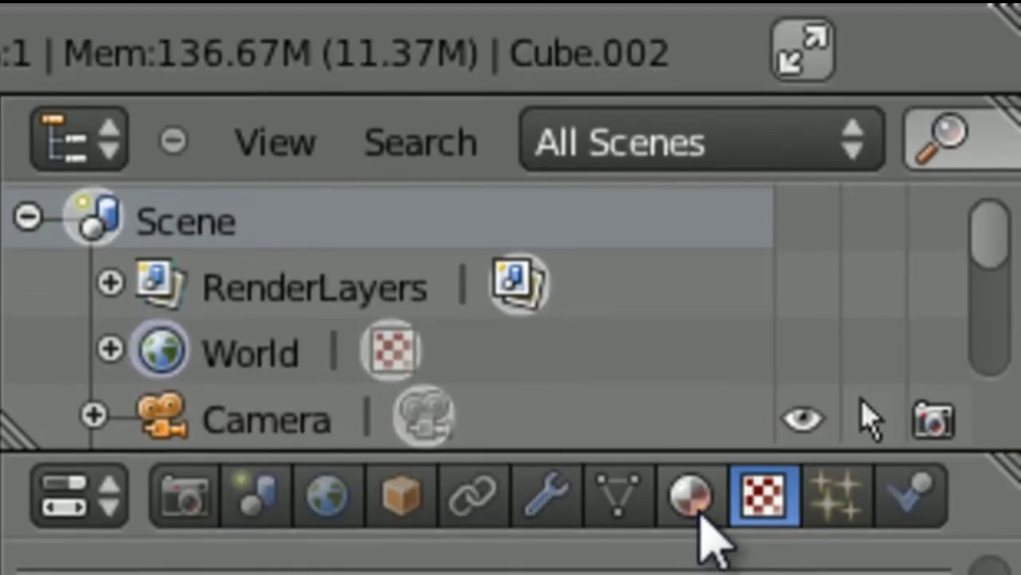
Turn on Paper Sky in the World settings
click(694, 503)
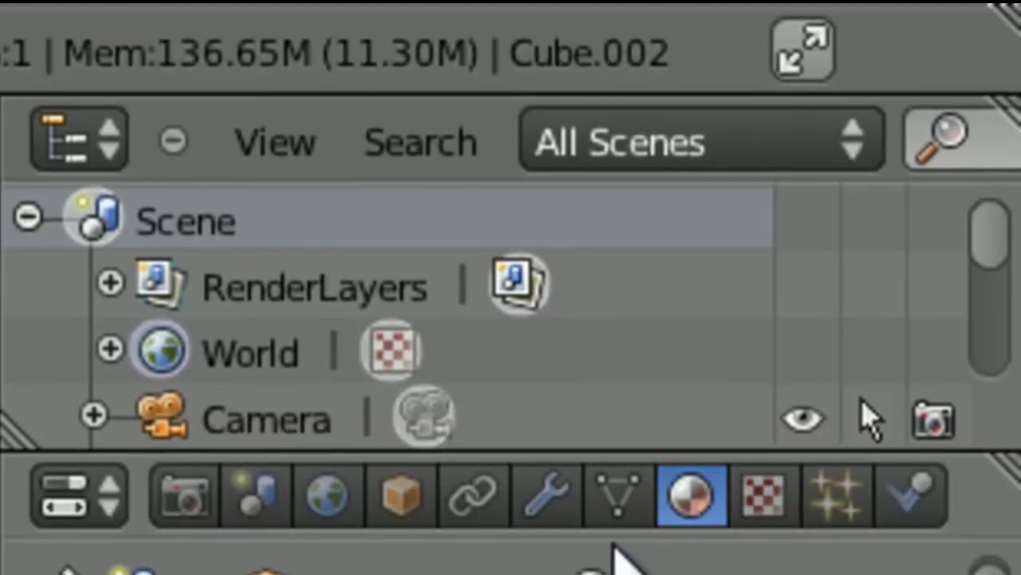
click(328, 495)
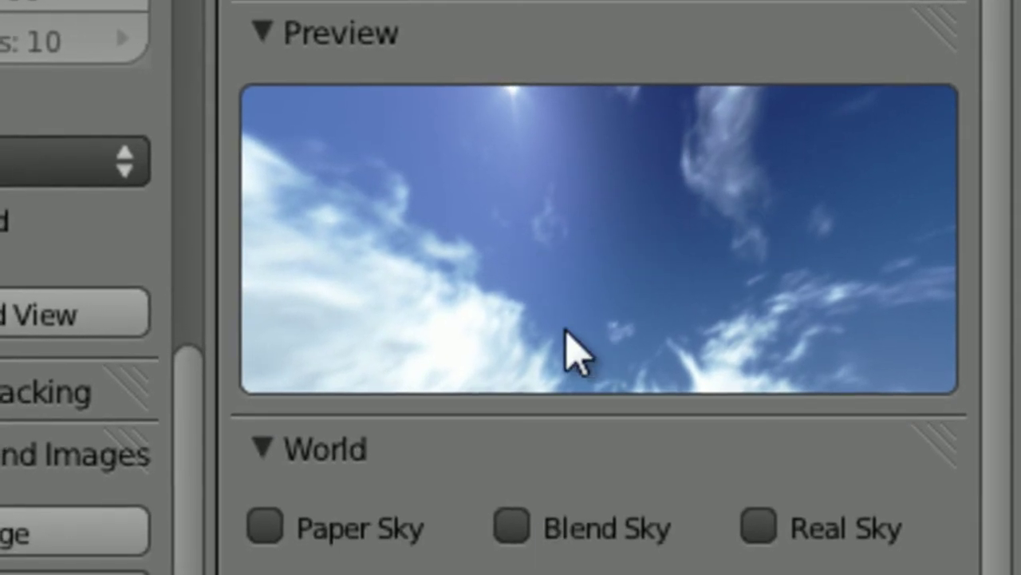
click(415, 546)
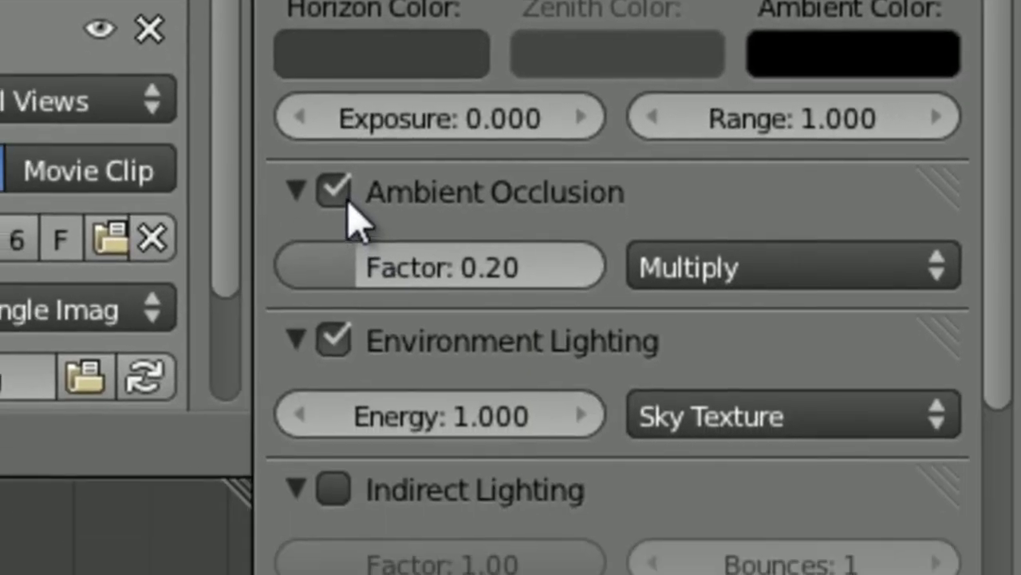
Turn off the World's Ambient Occlusion and Environment Lighting
click(336, 194)
click(335, 318)
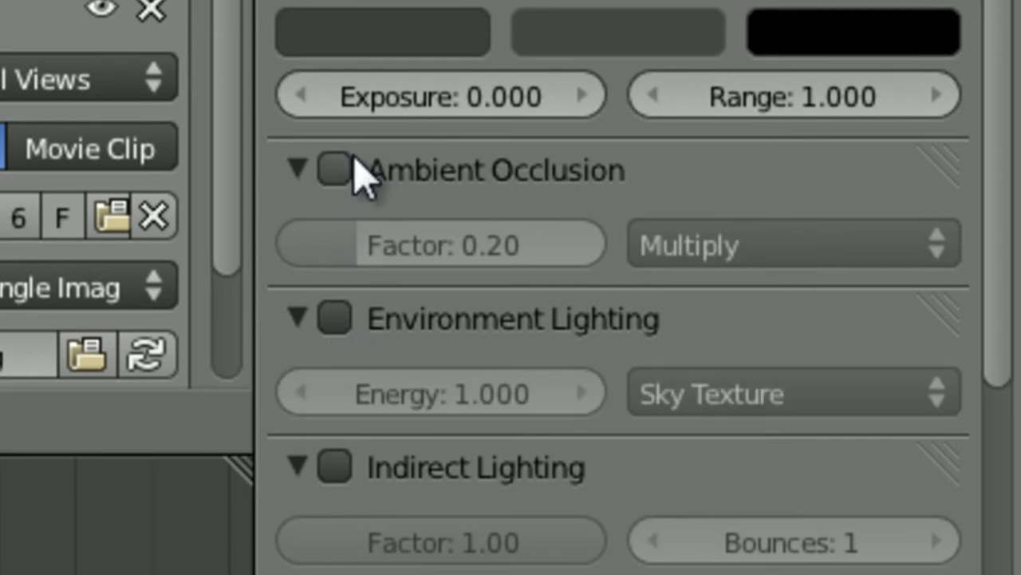
scroll(997, 141, down, 5)
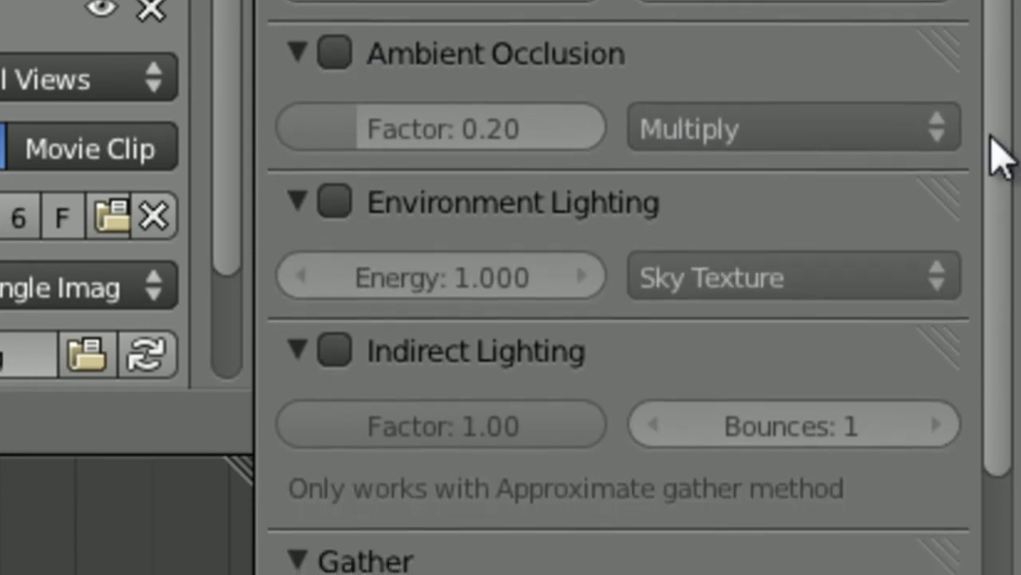
Enable Ambient Occlusion set to Multiply and Environment Lighting using Sky Texture for the World
click(334, 48)
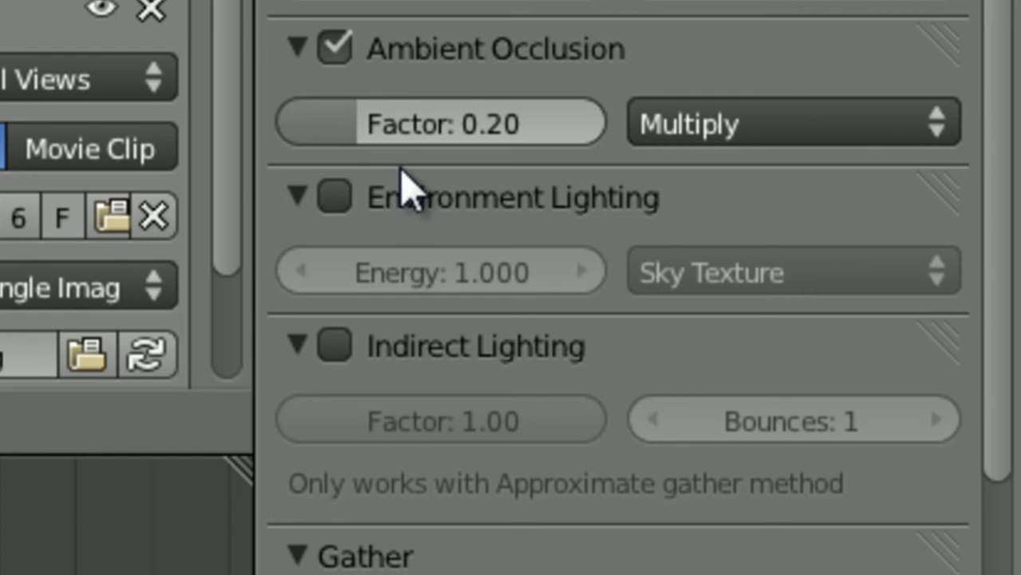
click(730, 142)
click(336, 197)
click(691, 281)
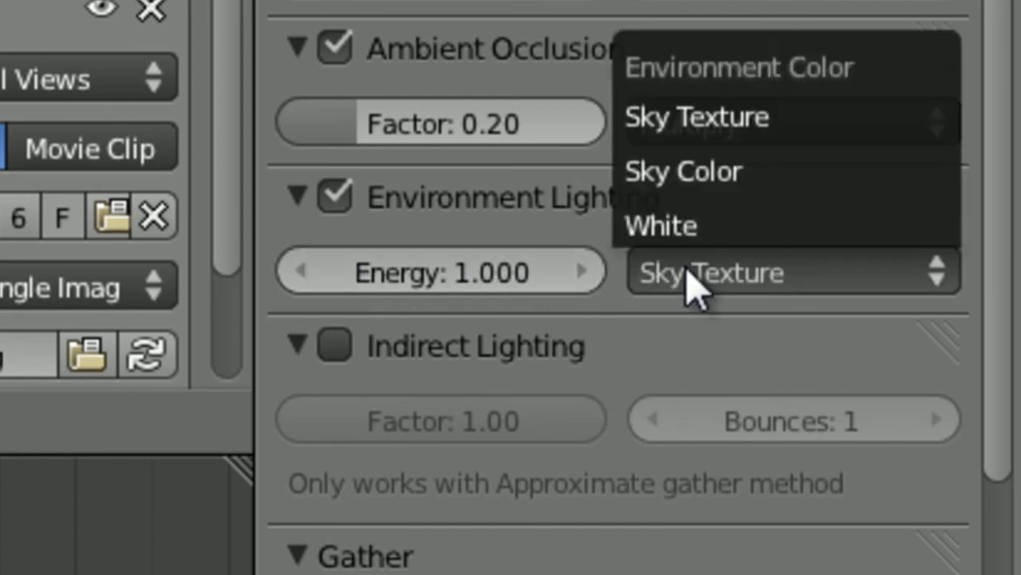
Save the ocean scene over the existing file
scroll(619, 287, up, 4)
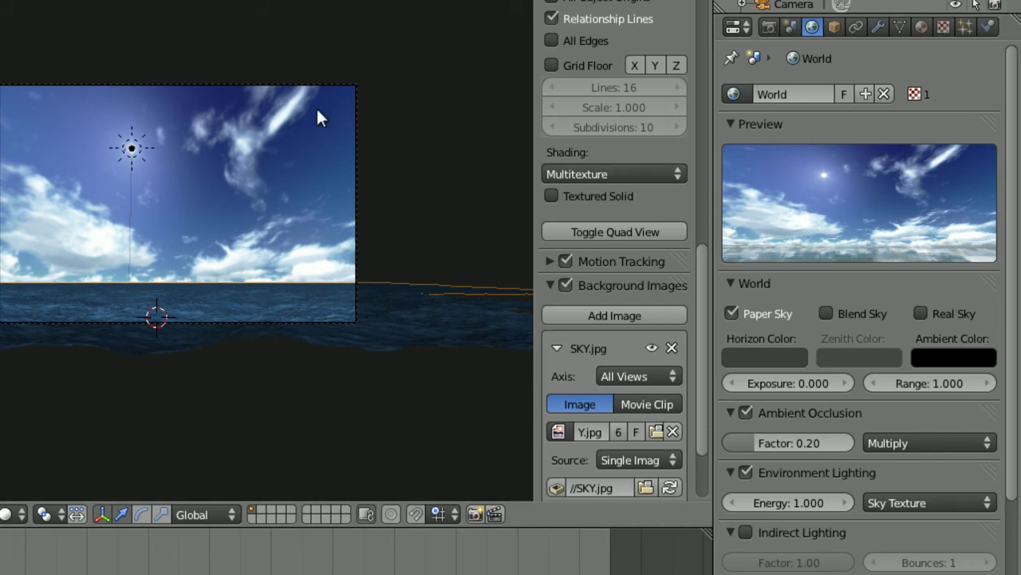
key(ctrl+s)
click(237, 271)
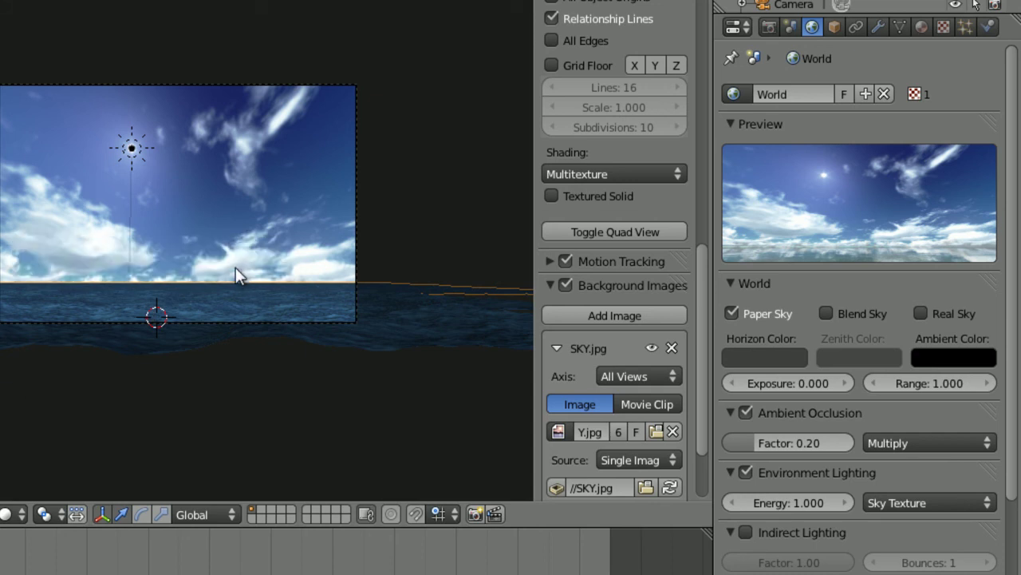